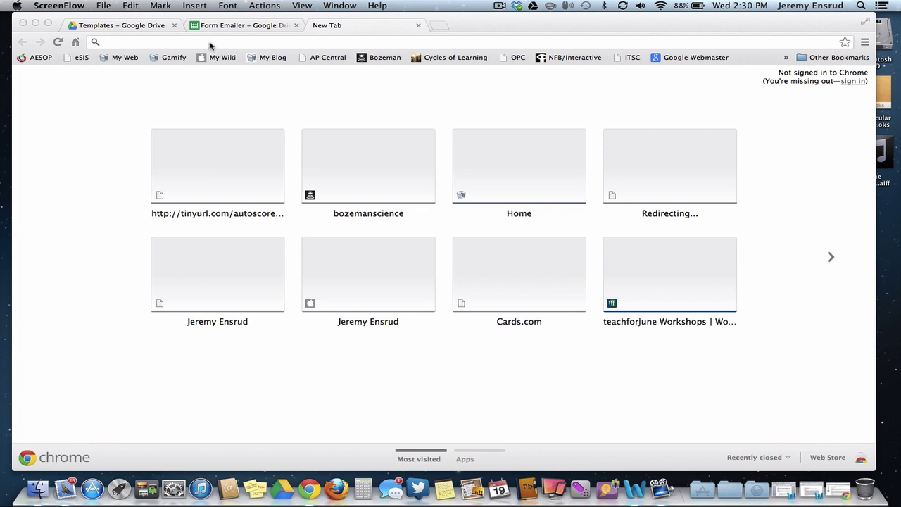
- Load the Autoscore Template (10 Questions) spreadsheet from tinyurl.com/autoscore10 in a new tab
{"action": "left_click", "coordinate": [146, 28]}
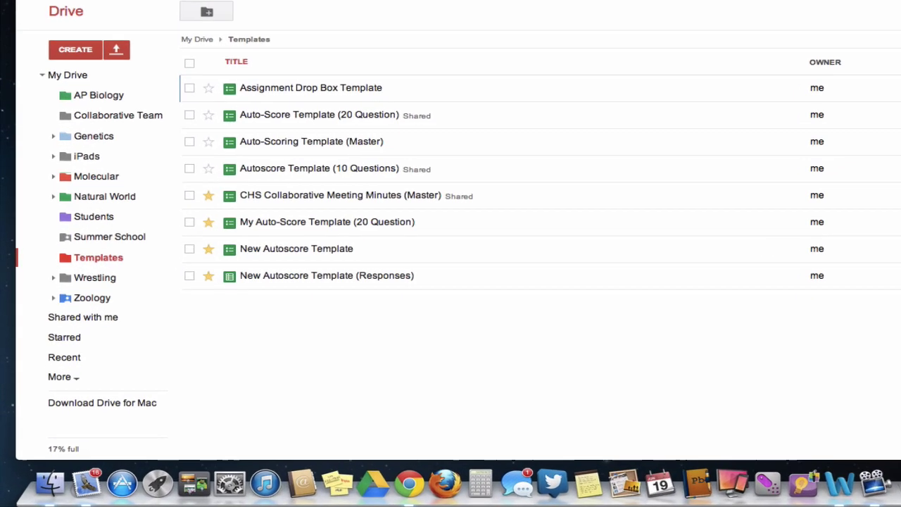
{"action": "left_click", "coordinate": [79, 29]}
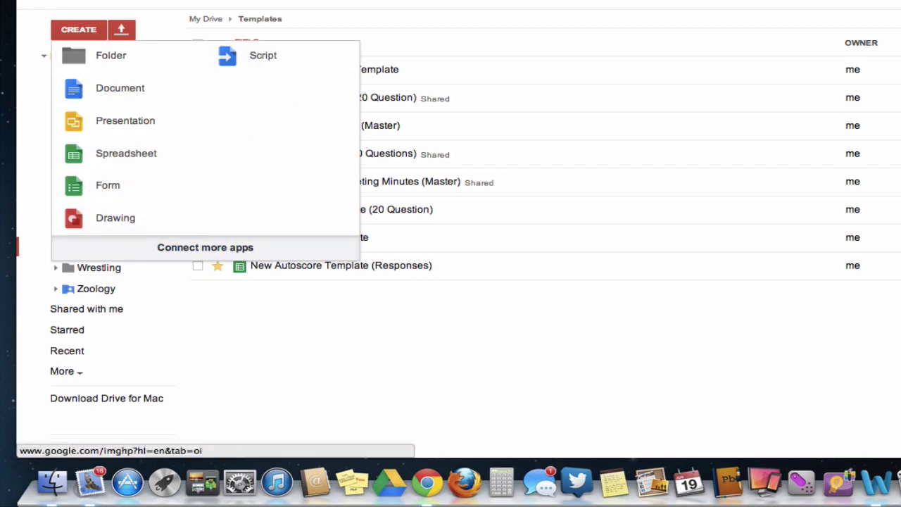
{"action": "key", "text": "super+t"}
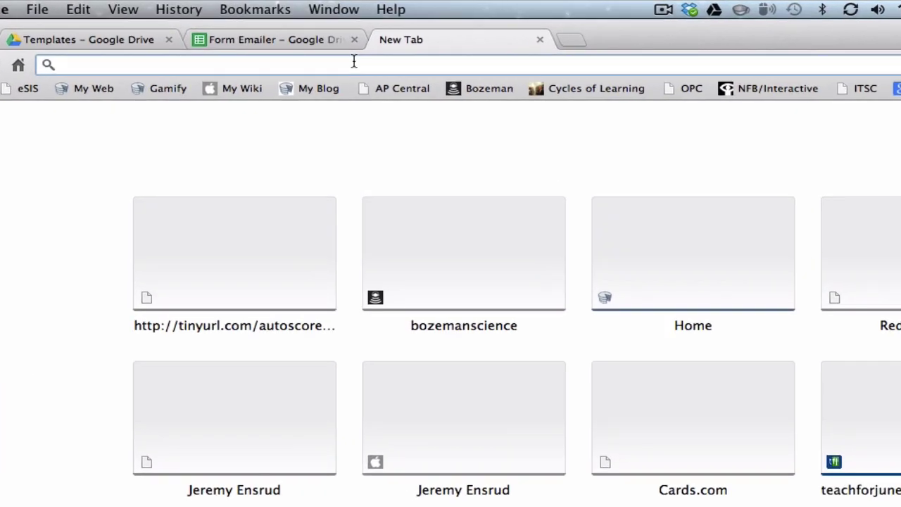
{"action": "type", "text": "tin"}
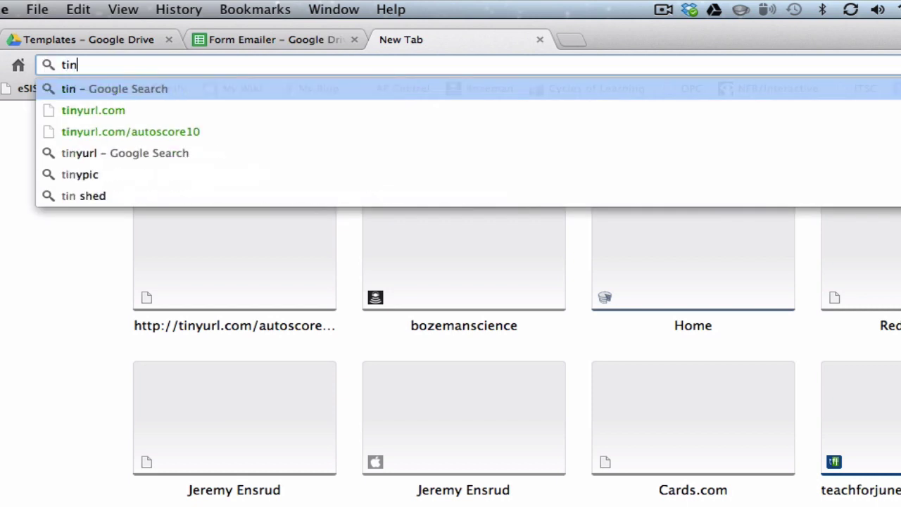
{"action": "type", "text": "yurl."}
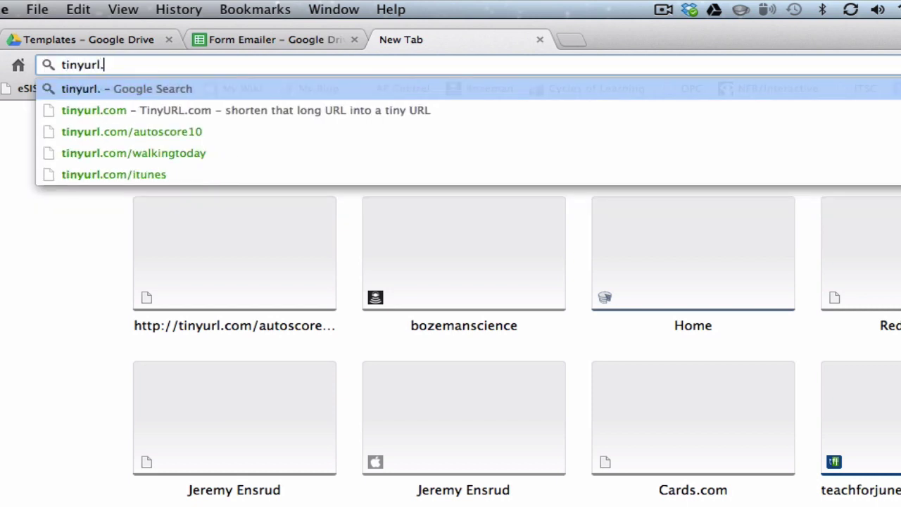
{"action": "type", "text": "com/"}
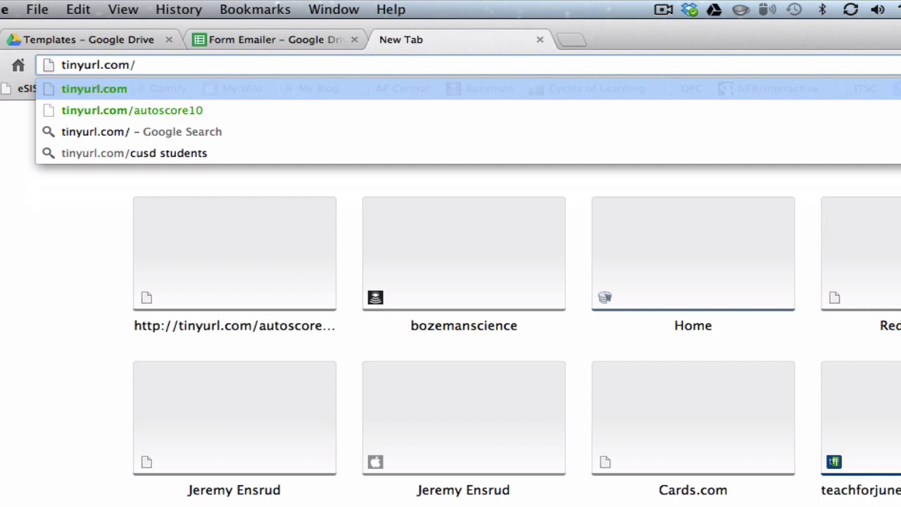
{"action": "type", "text": "autoscore"}
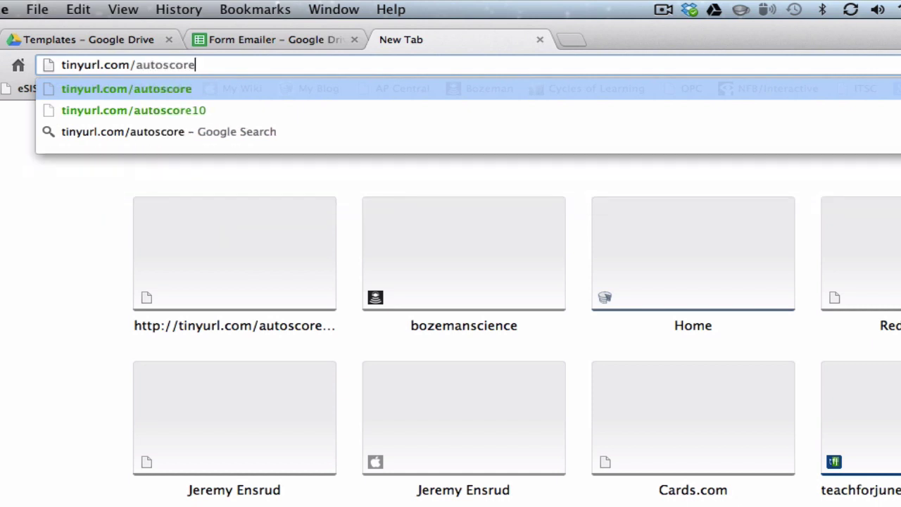
{"action": "type", "text": "10"}
{"action": "key", "text": "Return"}
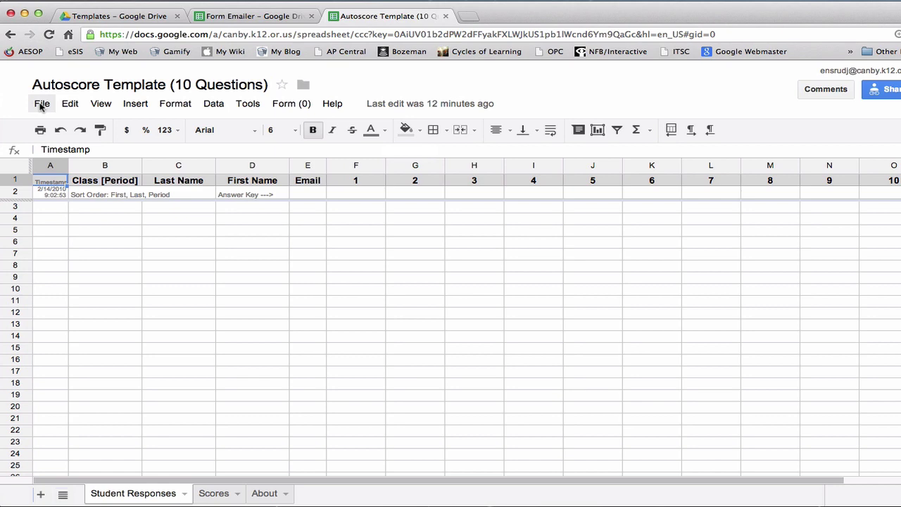
- Make a copy of the whole template spreadsheet named 'Test Autoscore'
{"action": "left_click", "coordinate": [41, 104]}
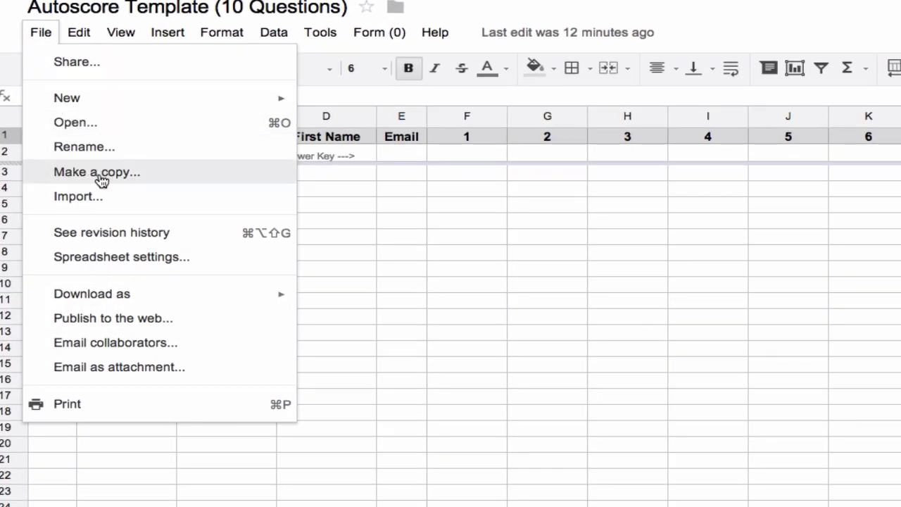
{"action": "left_click", "coordinate": [102, 181]}
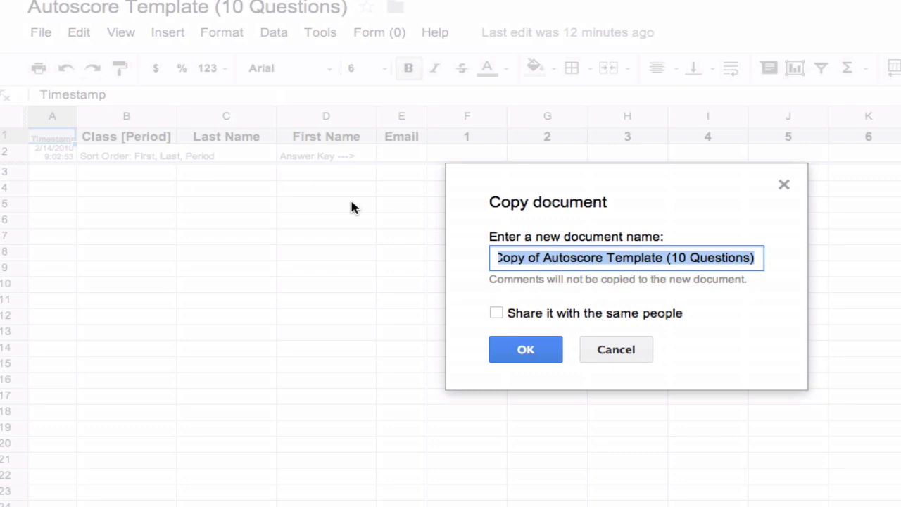
{"action": "type", "text": "Test Autosco"}
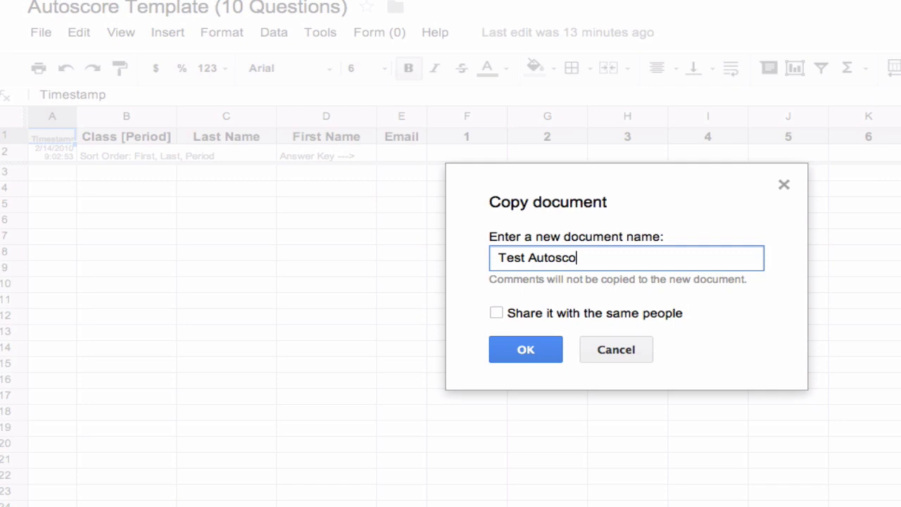
{"action": "type", "text": "re"}
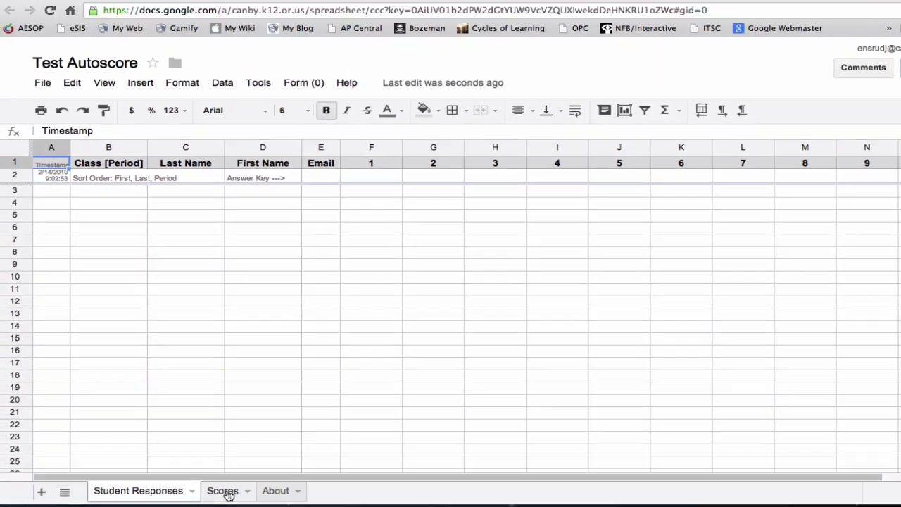
- Look over the Scores and About sheets, then return to Student Responses
{"action": "left_click", "coordinate": [289, 485]}
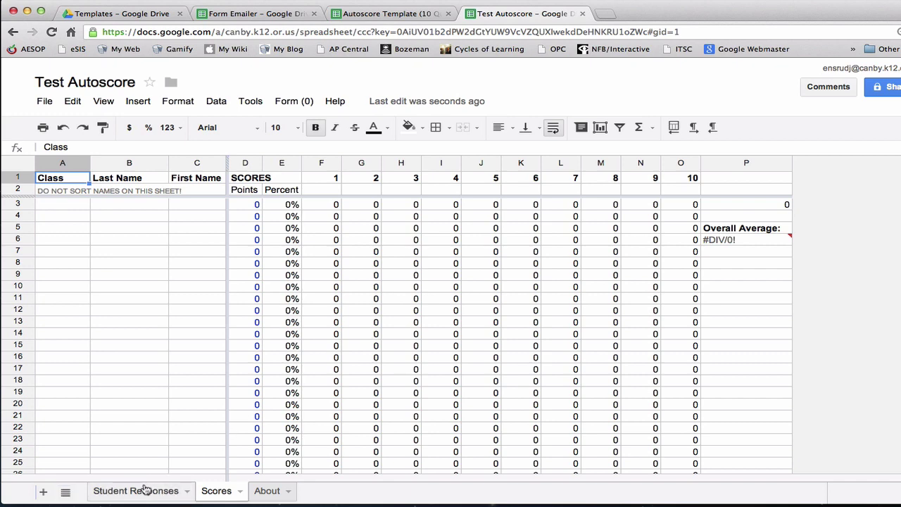
{"action": "left_click", "coordinate": [262, 490]}
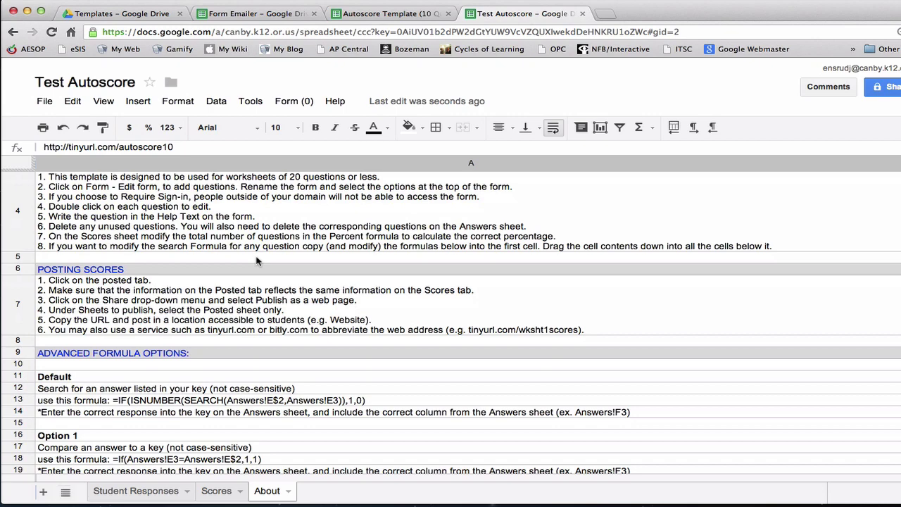
{"action": "left_click", "coordinate": [136, 490]}
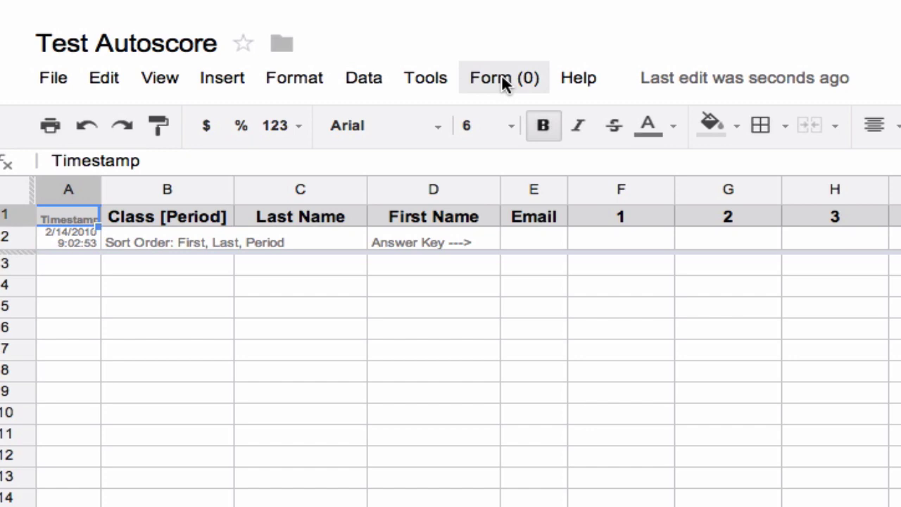
- Open the linked form for editing and move and enlarge its editor window
{"action": "left_click", "coordinate": [501, 76]}
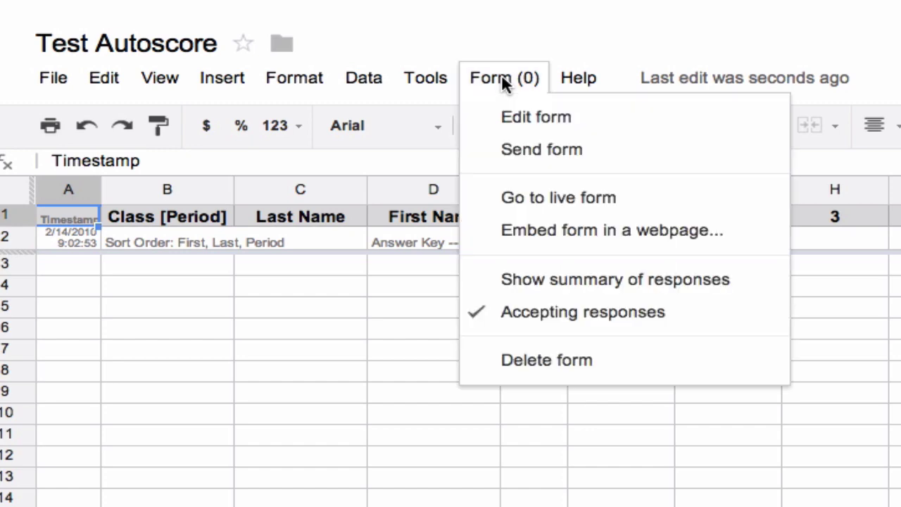
{"action": "left_click", "coordinate": [526, 115]}
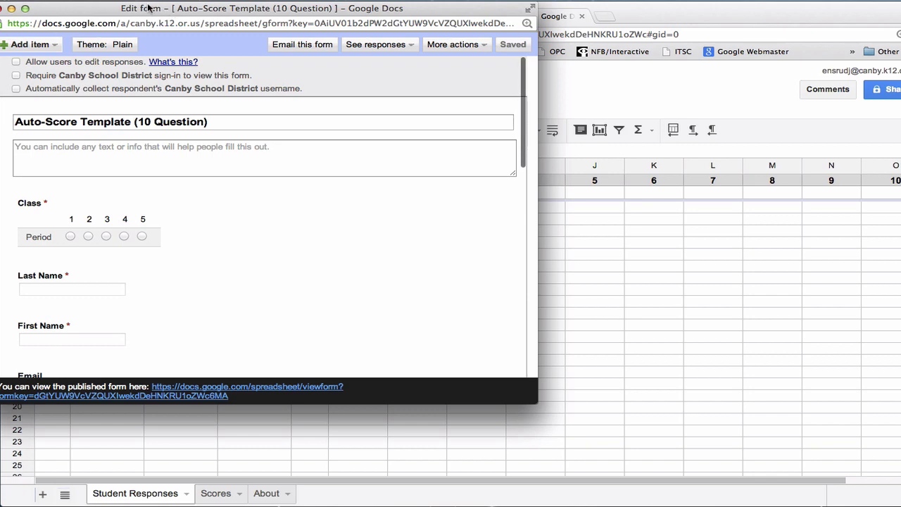
{"action": "left_click_drag", "start_coordinate": [148, 7], "coordinate": [219, 25]}
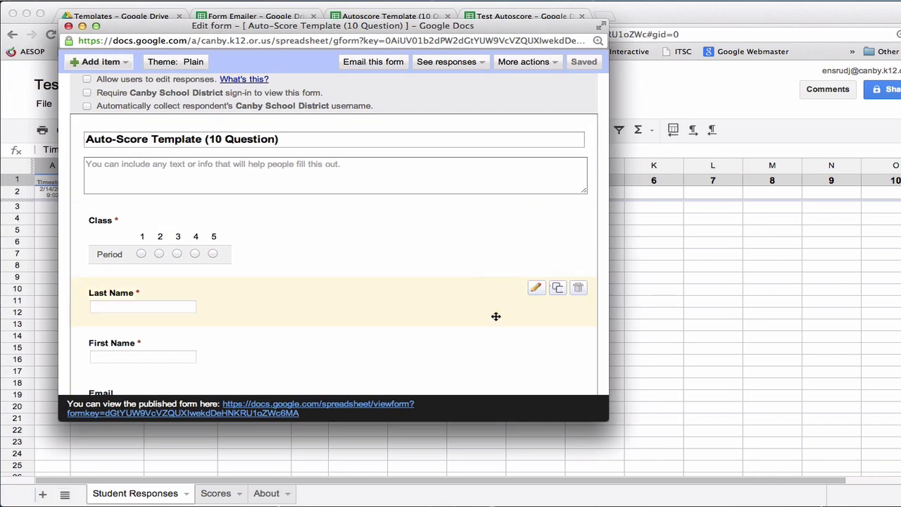
{"action": "left_click_drag", "start_coordinate": [602, 414], "coordinate": [876, 492]}
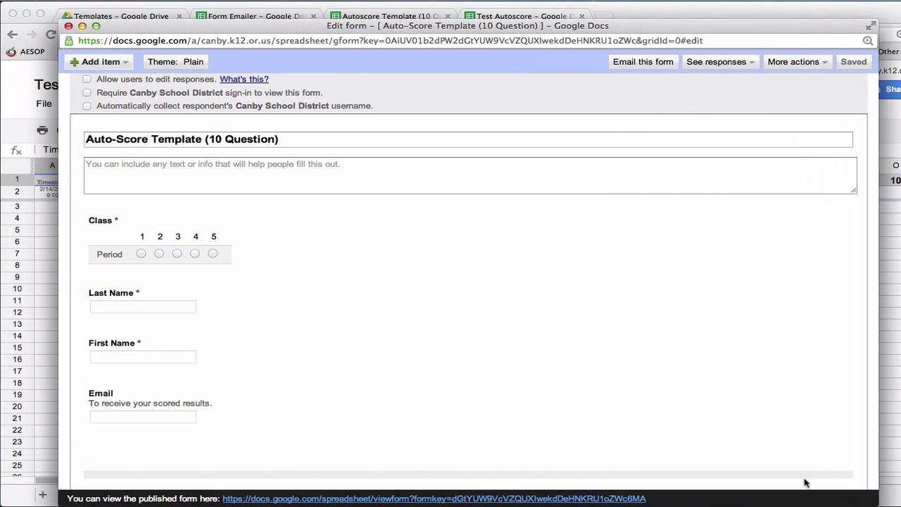
- Scroll through the form to review its Class, name, Email and numbered questions
{"action": "scroll", "coordinate": [676, 362], "scroll_direction": "down", "scroll_amount": 3}
{"action": "scroll", "coordinate": [675, 362], "scroll_direction": "down", "scroll_amount": 2}
{"action": "scroll", "coordinate": [676, 362], "scroll_direction": "up", "scroll_amount": 5}
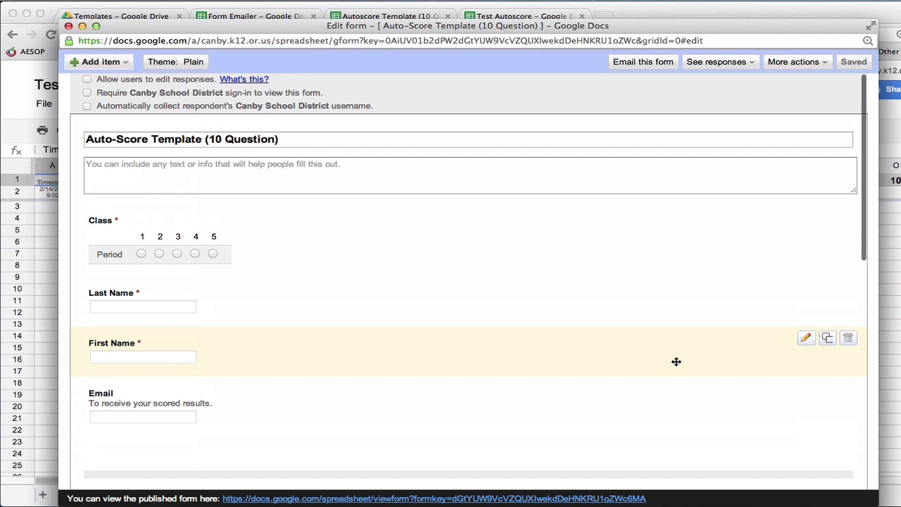
{"action": "scroll", "coordinate": [301, 156], "scroll_direction": "down", "scroll_amount": 5}
{"action": "scroll", "coordinate": [298, 163], "scroll_direction": "down", "scroll_amount": 3}
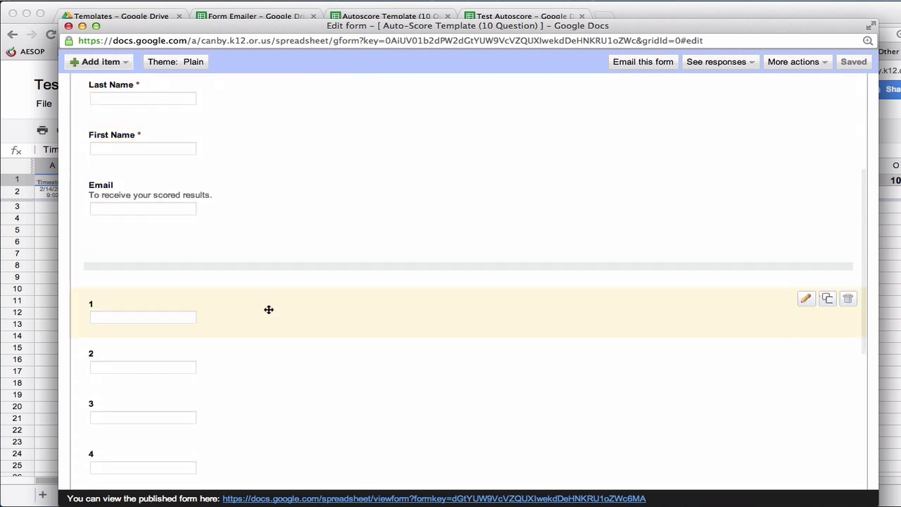
{"action": "scroll", "coordinate": [268, 308], "scroll_direction": "up", "scroll_amount": 4}
{"action": "scroll", "coordinate": [256, 230], "scroll_direction": "up", "scroll_amount": 2}
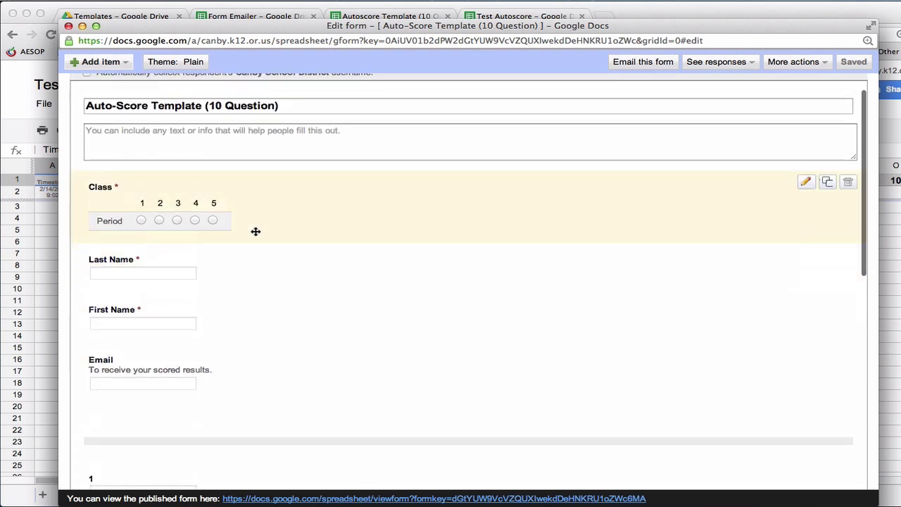
{"action": "scroll", "coordinate": [259, 173], "scroll_direction": "up", "scroll_amount": 1}
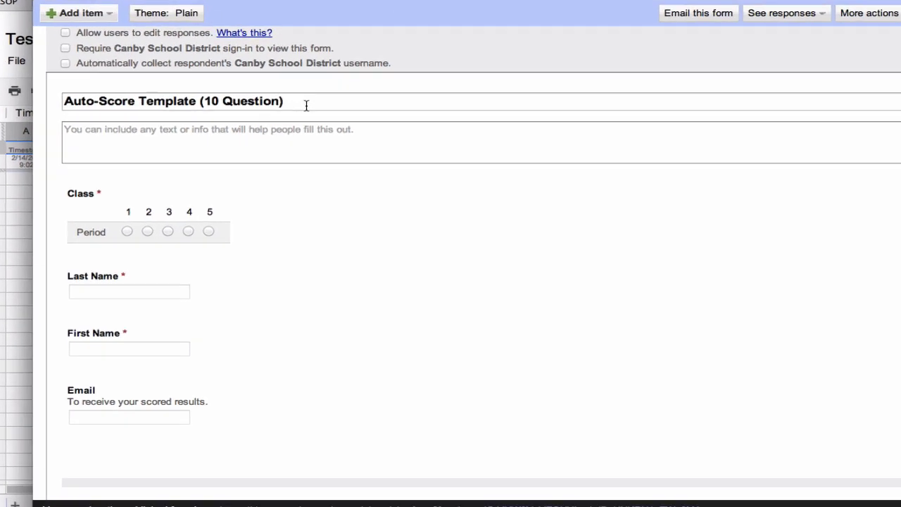
- Title the form 'Test Autoscore' with the description 'Information for students'
{"action": "left_click", "coordinate": [297, 139]}
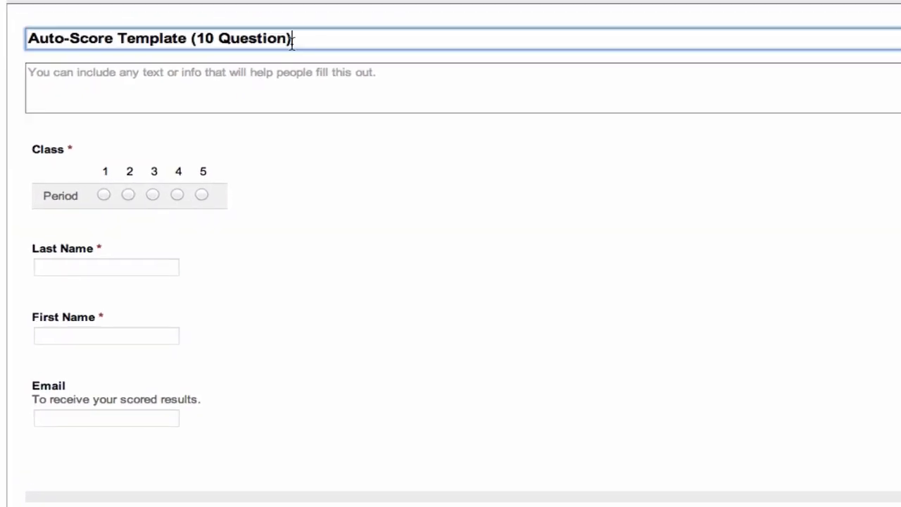
{"action": "key", "text": "ctrl+a"}
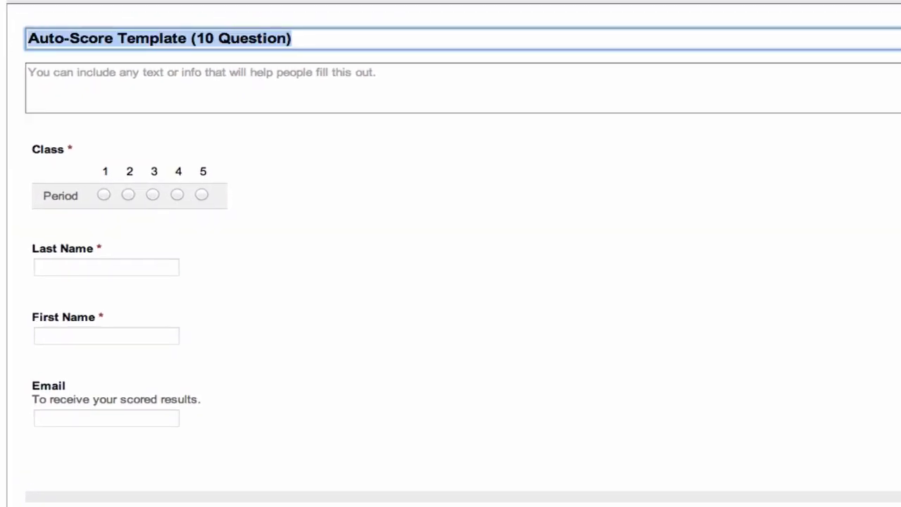
{"action": "type", "text": "Test"}
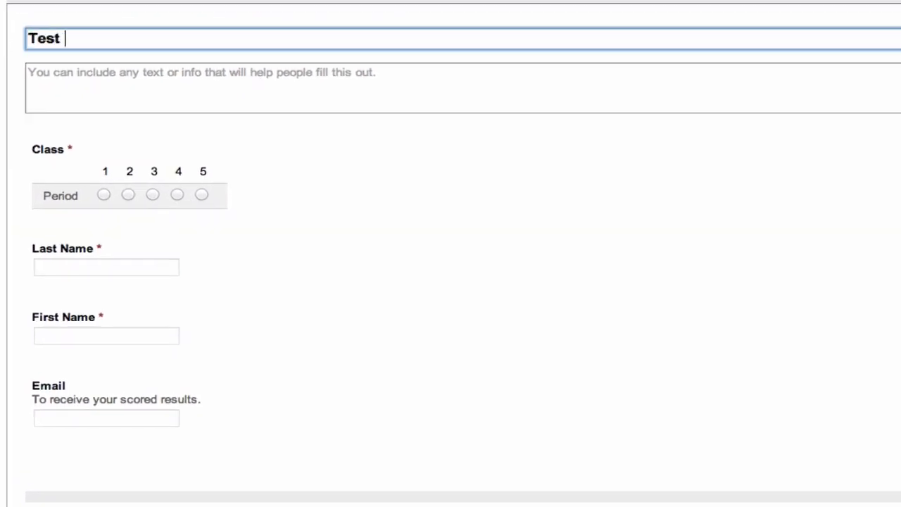
{"action": "type", "text": " Autoscore"}
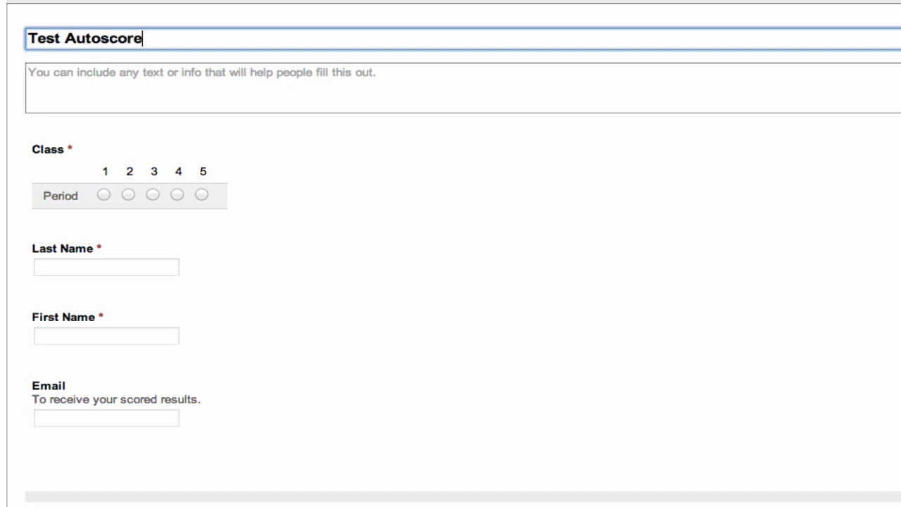
{"action": "left_click", "coordinate": [92, 71]}
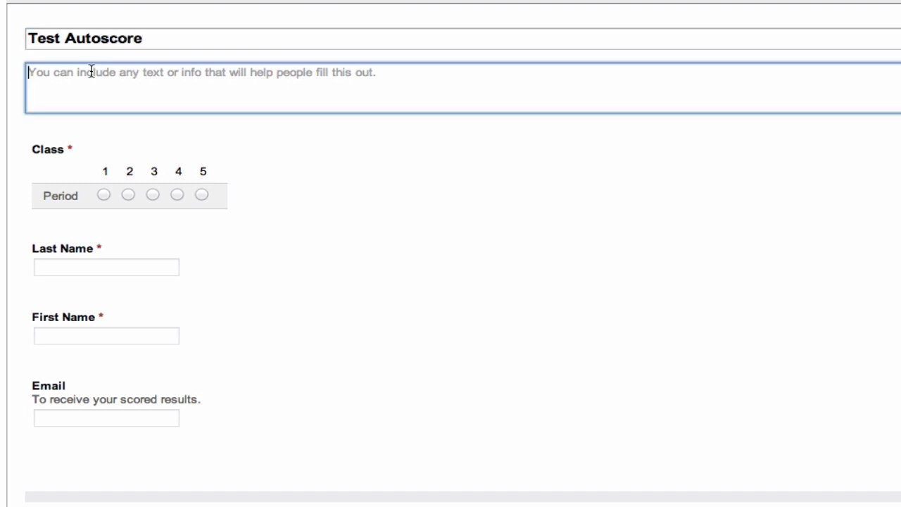
{"action": "type", "text": "Information "}
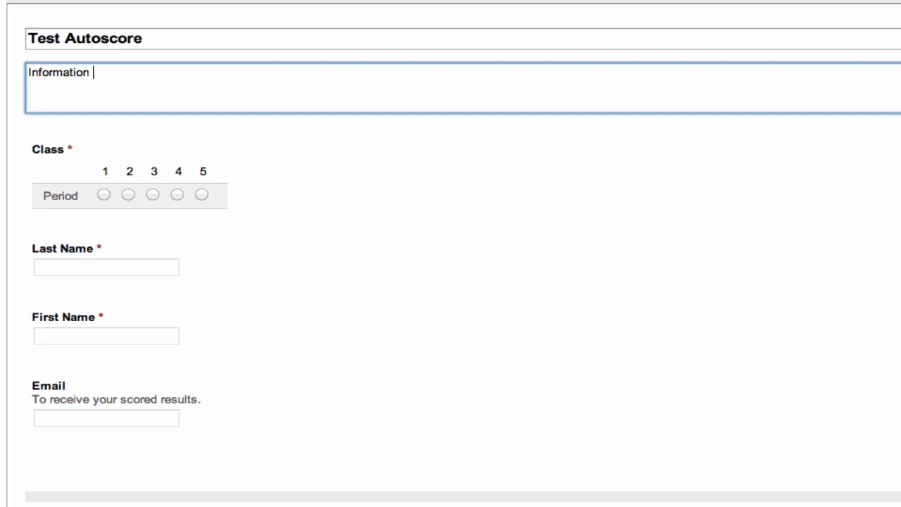
{"action": "type", "text": "for students"}
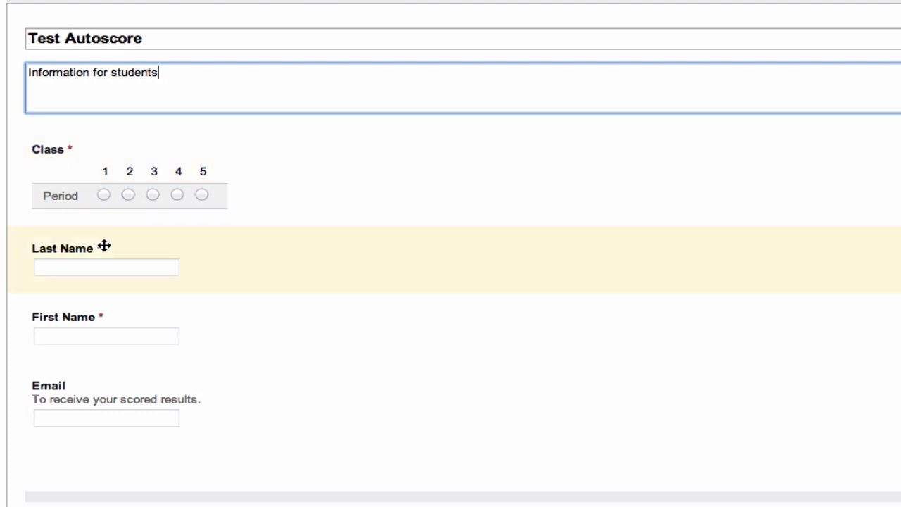
- Make the Email question a required question
{"action": "scroll", "coordinate": [102, 260], "scroll_direction": "down", "scroll_amount": 1}
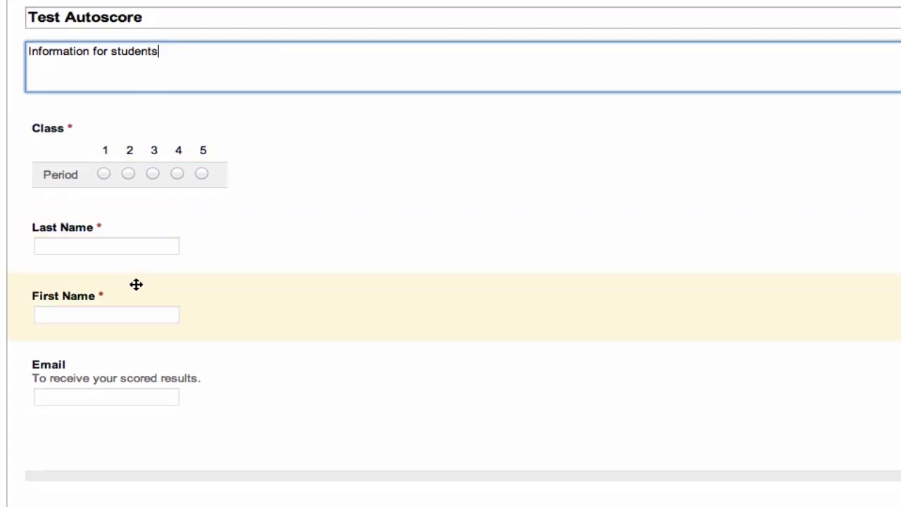
{"action": "scroll", "coordinate": [138, 311], "scroll_direction": "down", "scroll_amount": 2}
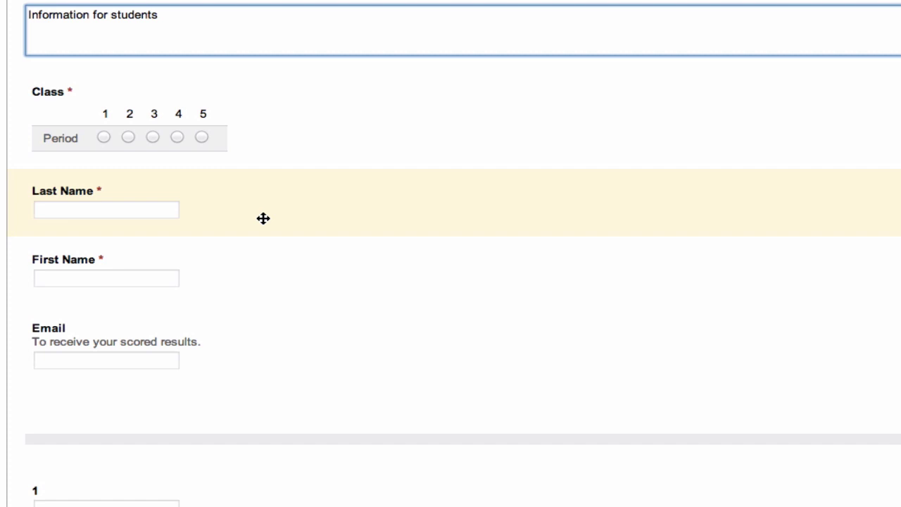
{"action": "scroll", "coordinate": [111, 275], "scroll_direction": "down", "scroll_amount": 5}
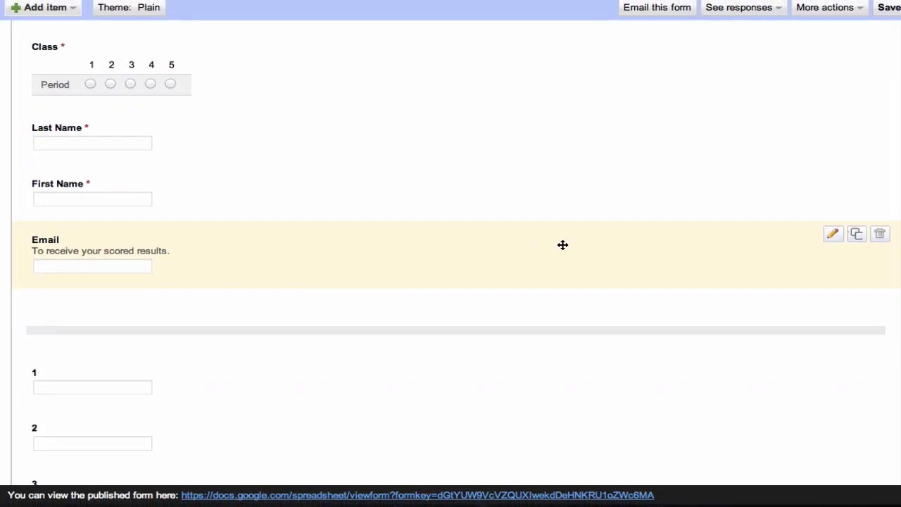
{"action": "left_click", "coordinate": [830, 237]}
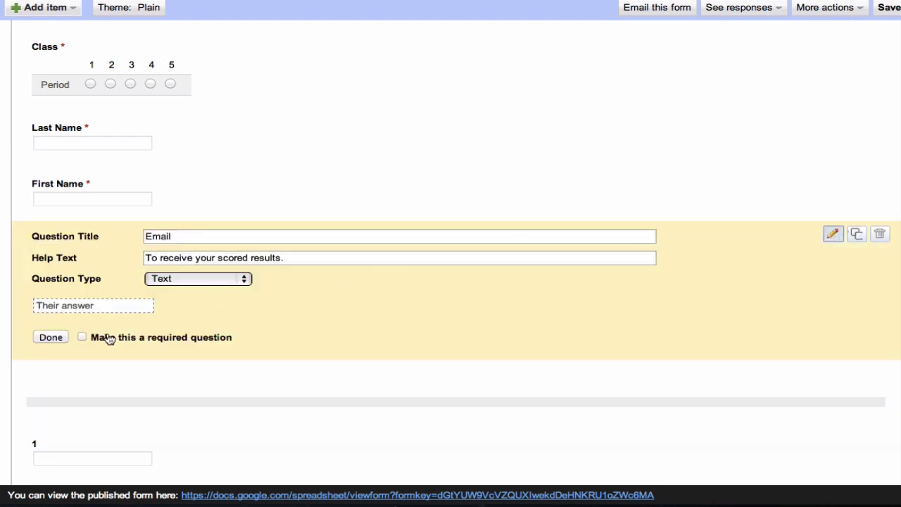
{"action": "left_click", "coordinate": [81, 337]}
{"action": "left_click", "coordinate": [50, 337]}
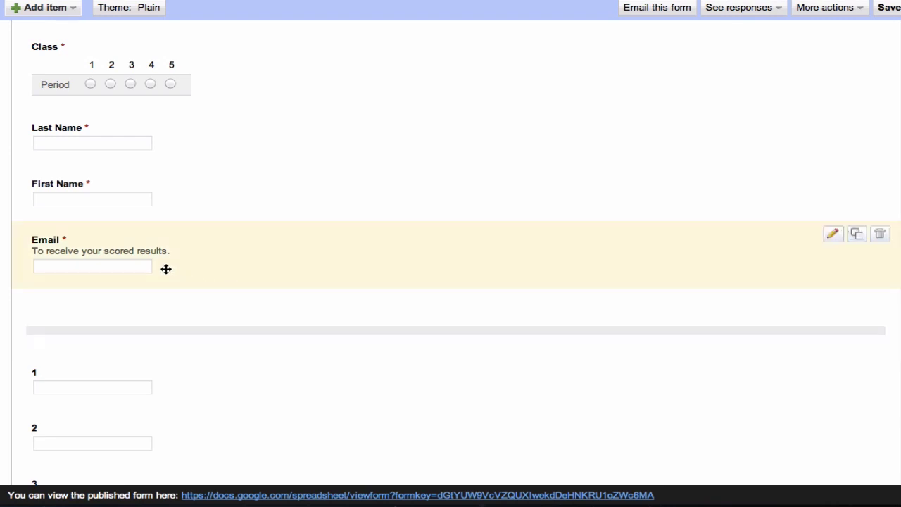
{"action": "scroll", "coordinate": [187, 247], "scroll_direction": "up", "scroll_amount": 1}
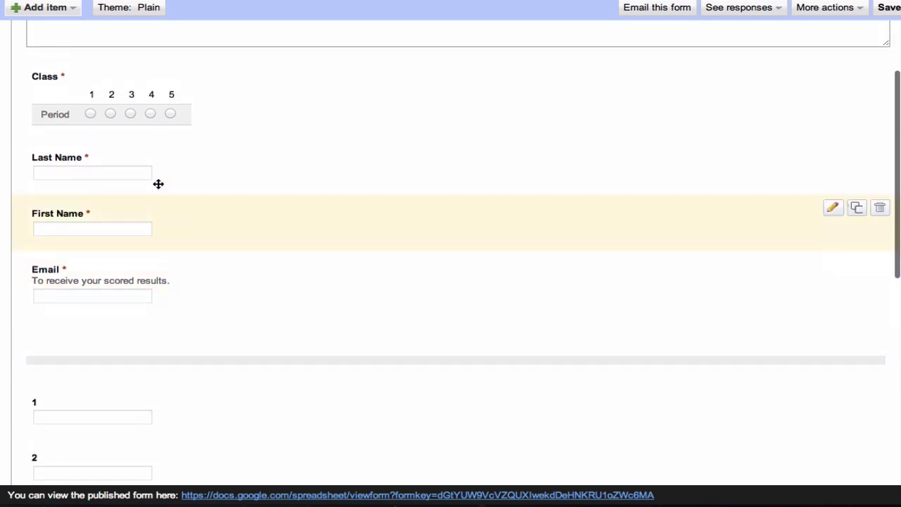
{"action": "scroll", "coordinate": [103, 258], "scroll_direction": "down", "scroll_amount": 5}
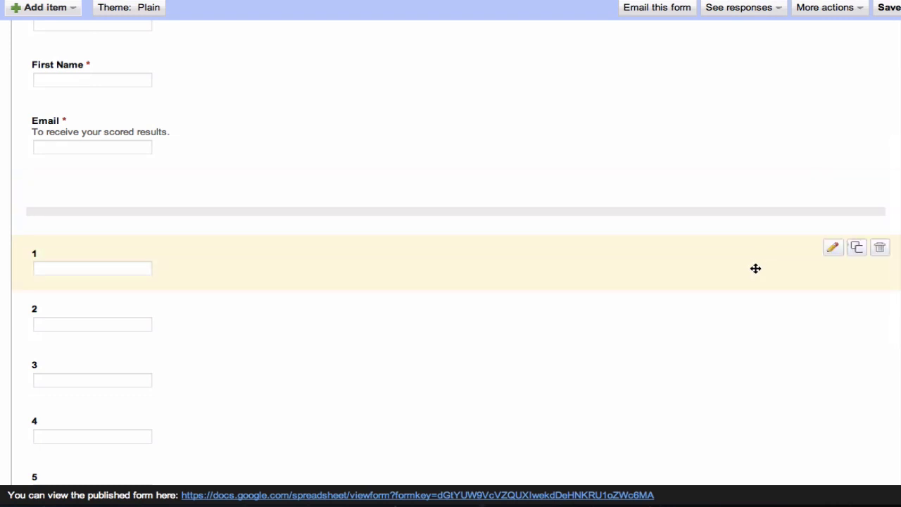
- Give the section break above question 1 the header 'Chapter 1' and description 'Photosynthesis'
{"action": "left_click", "coordinate": [834, 183]}
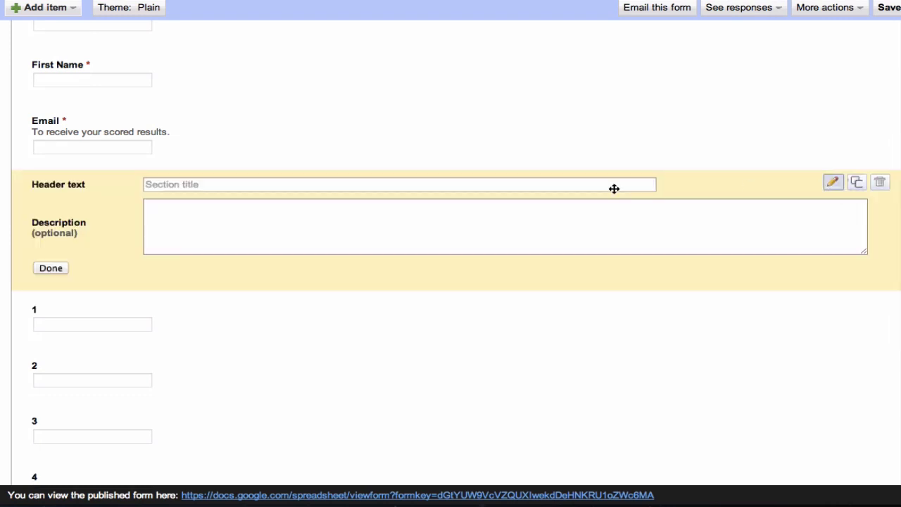
{"action": "left_click", "coordinate": [248, 184]}
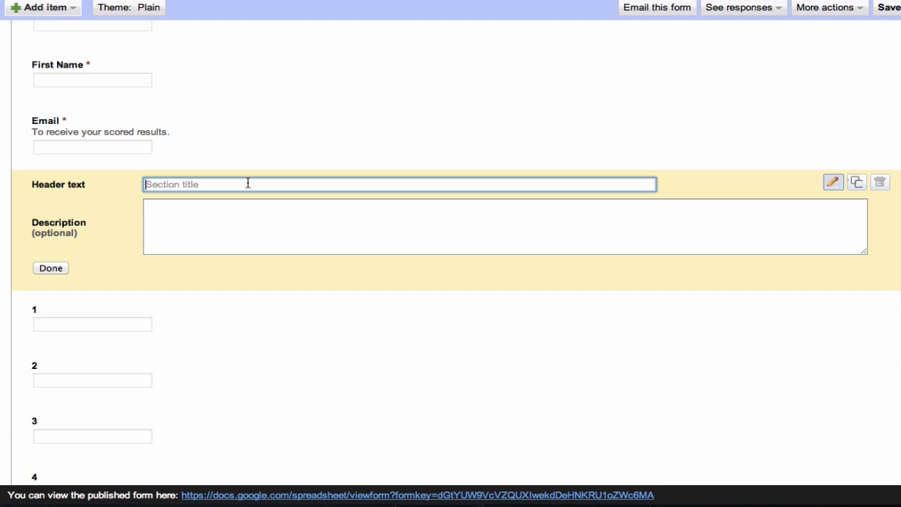
{"action": "type", "text": "Chapter 1"}
{"action": "left_click", "coordinate": [230, 235]}
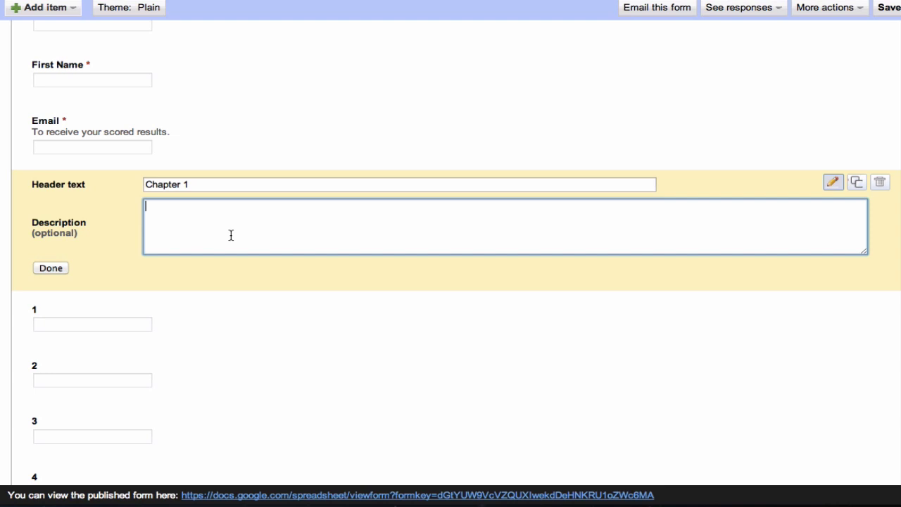
{"action": "type", "text": "Photosynthesis"}
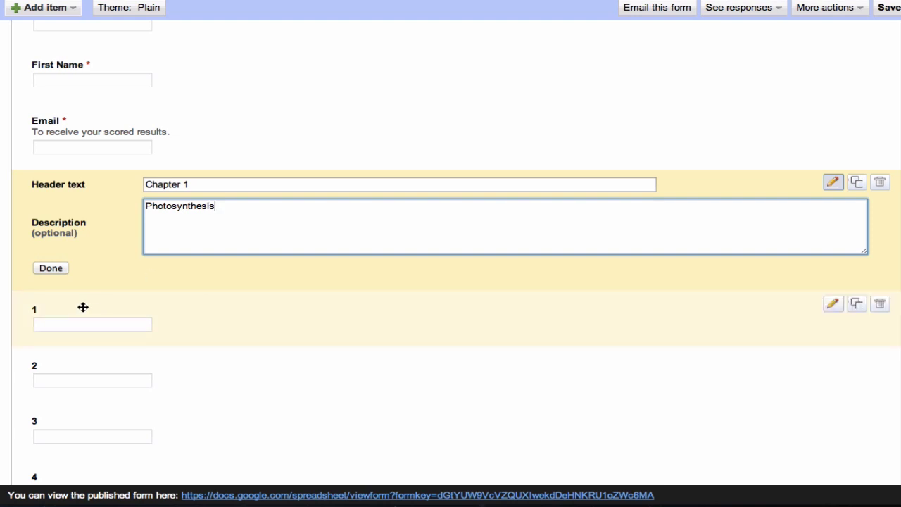
{"action": "left_click", "coordinate": [49, 270]}
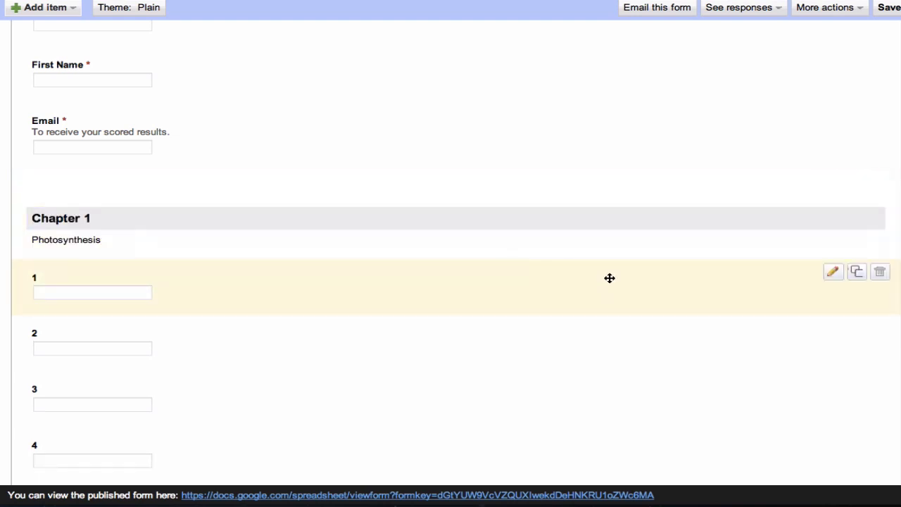
{"action": "left_click", "coordinate": [833, 275]}
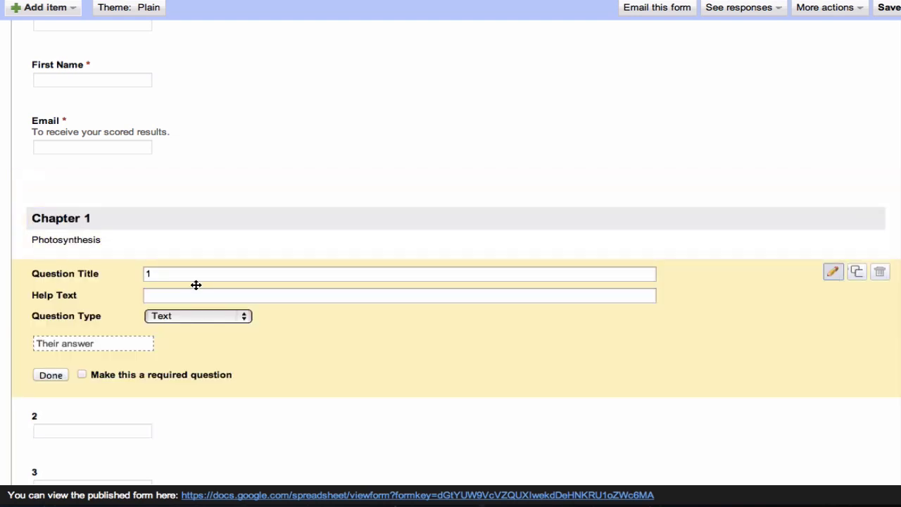
{"action": "left_click", "coordinate": [166, 277]}
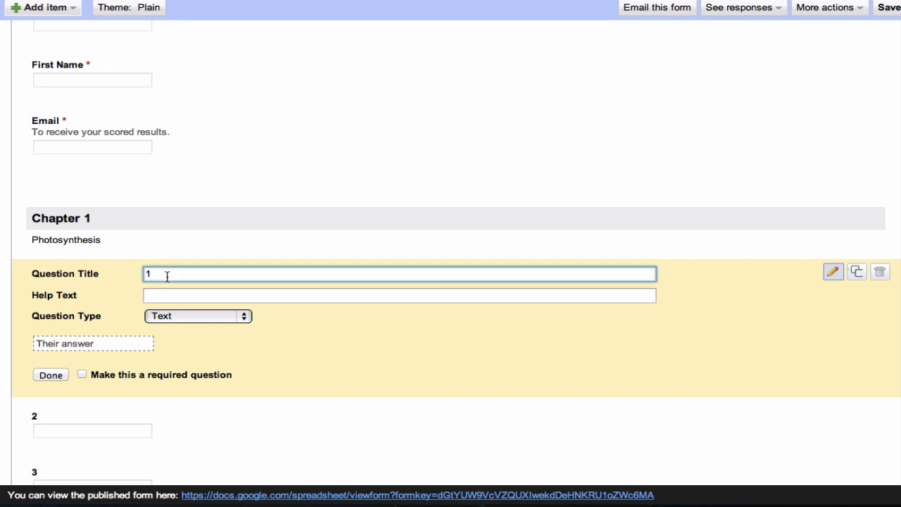
{"action": "left_click", "coordinate": [164, 295]}
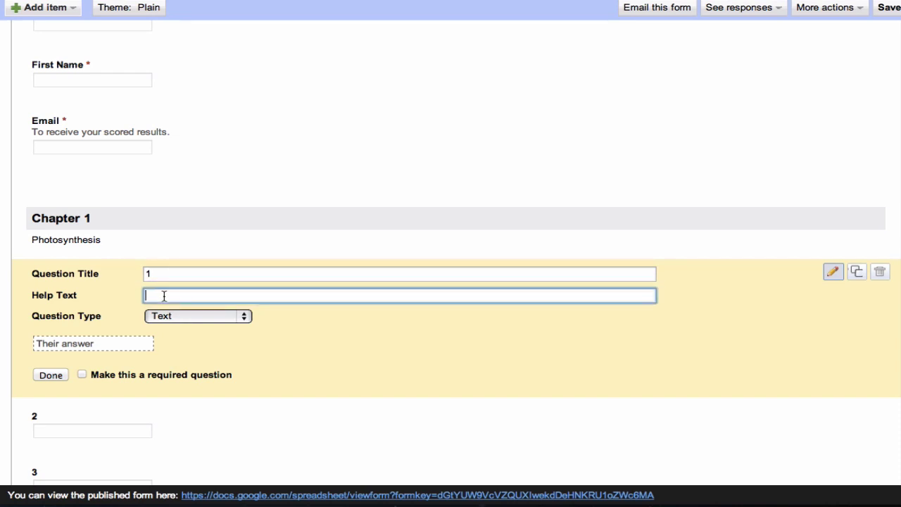
{"action": "left_click", "coordinate": [163, 275]}
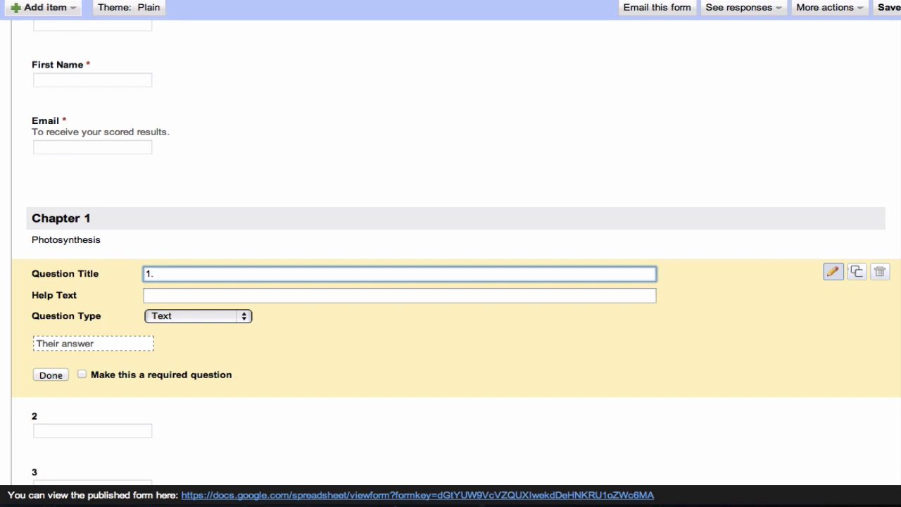
{"action": "type", "text": "What is photosynthesis?"}
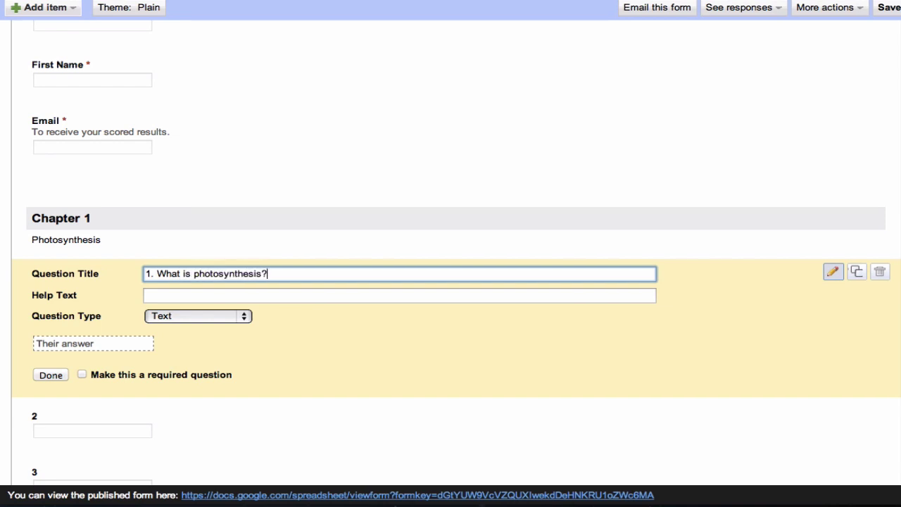
{"action": "left_click", "coordinate": [56, 374]}
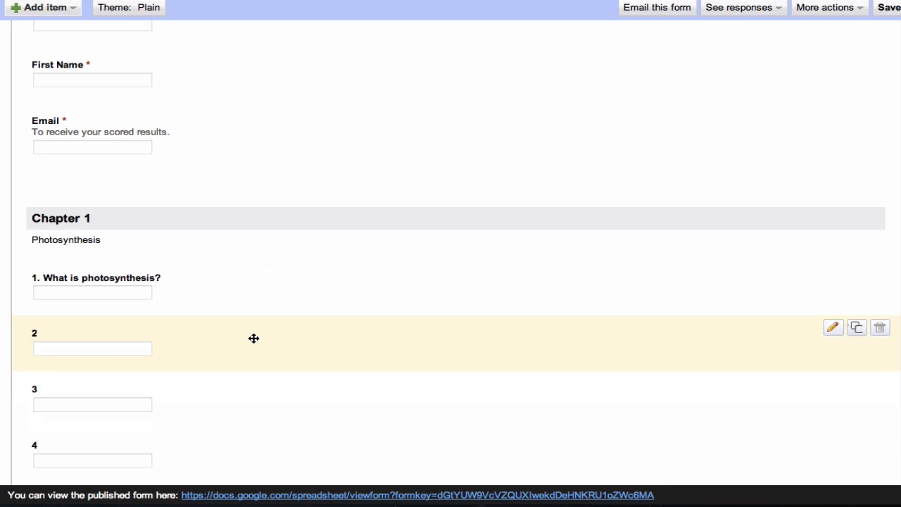
{"action": "scroll", "coordinate": [253, 338], "scroll_direction": "down", "scroll_amount": 5}
{"action": "scroll", "coordinate": [254, 337], "scroll_direction": "up", "scroll_amount": 5}
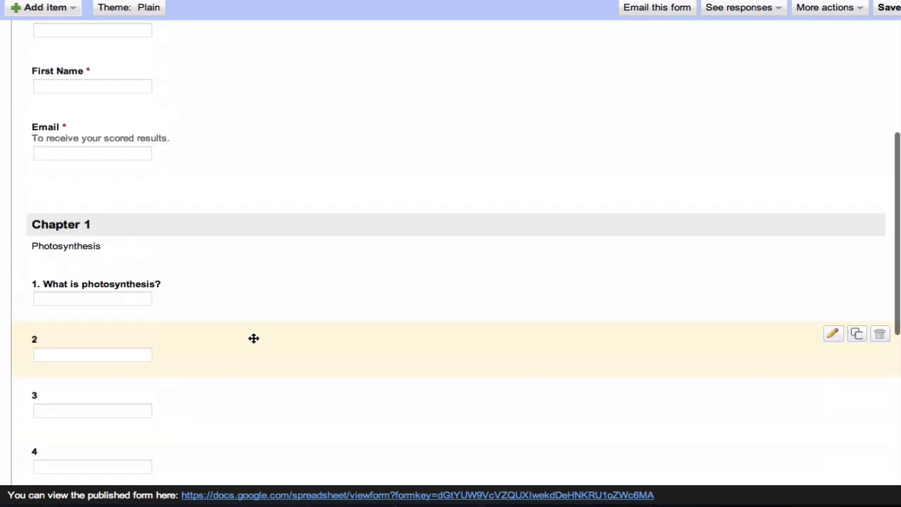
{"action": "scroll", "coordinate": [341, 325], "scroll_direction": "down", "scroll_amount": 3}
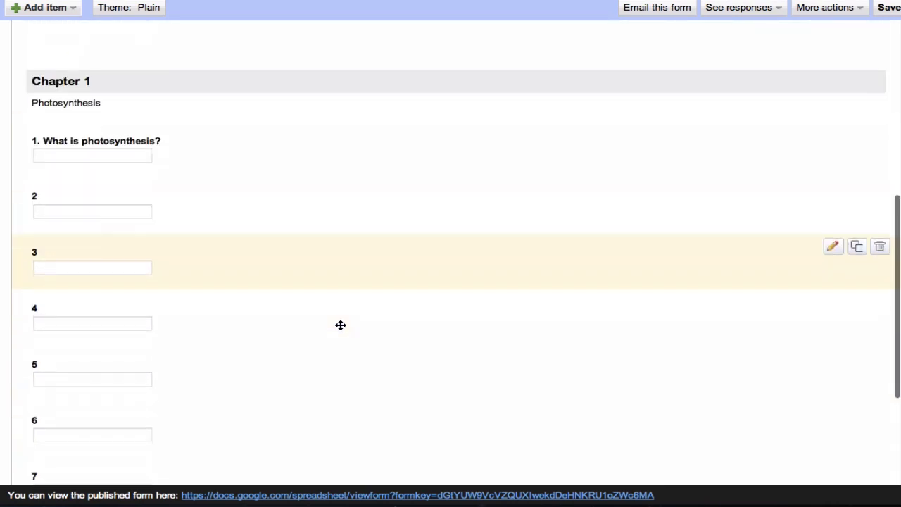
{"action": "scroll", "coordinate": [340, 325], "scroll_direction": "down", "scroll_amount": 3}
{"action": "scroll", "coordinate": [340, 324], "scroll_direction": "up", "scroll_amount": 6}
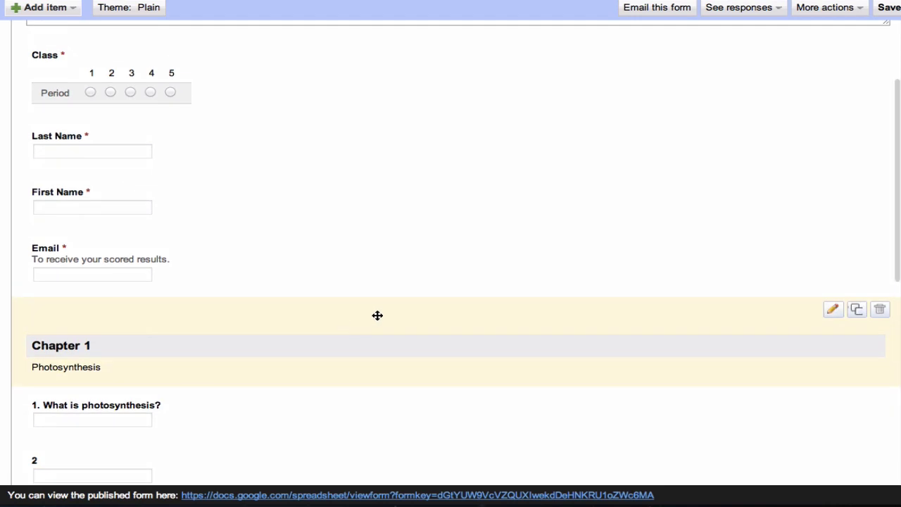
{"action": "scroll", "coordinate": [318, 304], "scroll_direction": "down", "scroll_amount": 1}
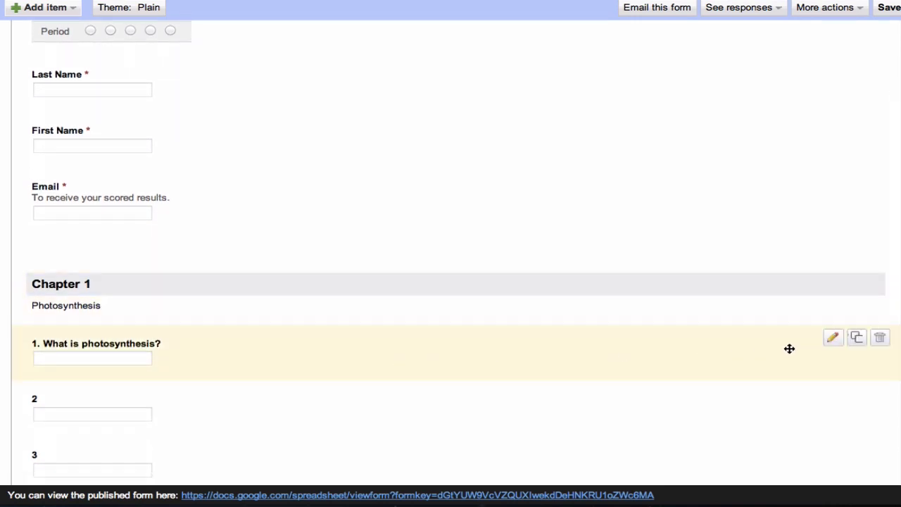
- Set question 1 to Paragraph text after trying Checkboxes and Choose from a list
{"action": "left_click", "coordinate": [831, 341]}
{"action": "scroll", "coordinate": [239, 290], "scroll_direction": "down", "scroll_amount": 1}
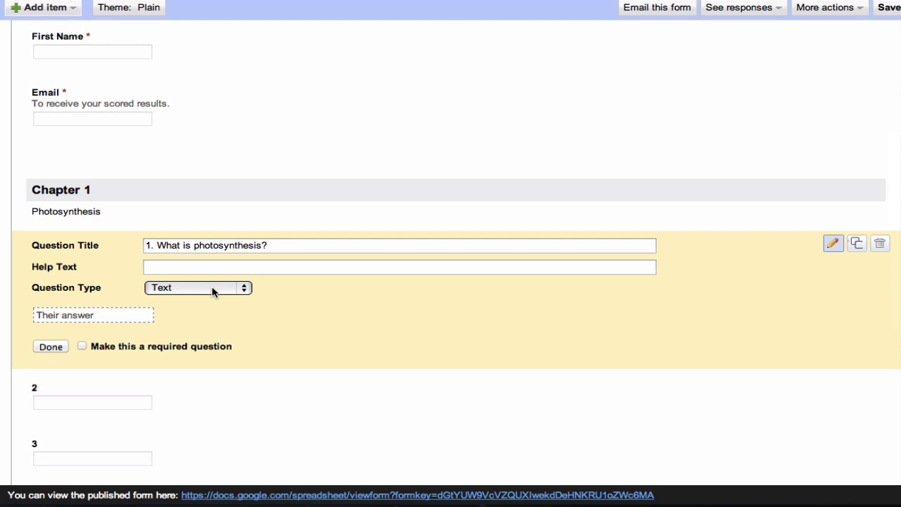
{"action": "left_click", "coordinate": [213, 288]}
{"action": "left_click", "coordinate": [207, 301]}
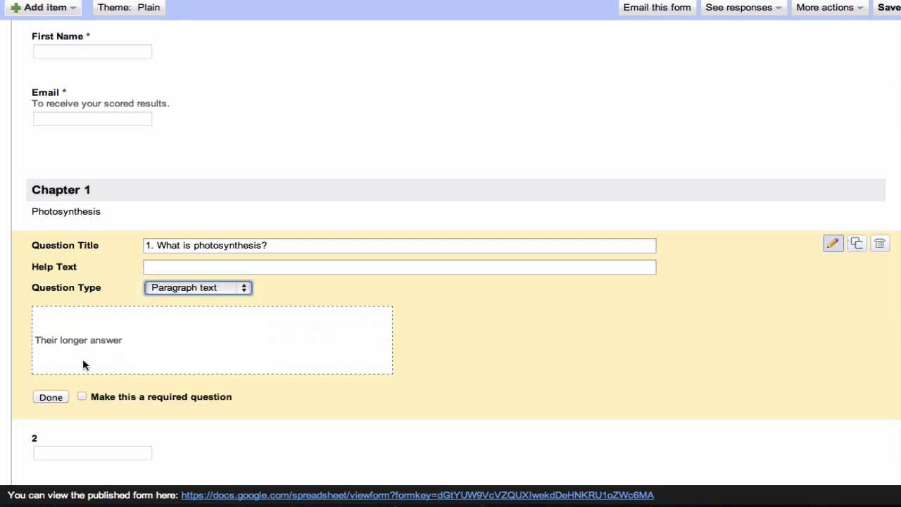
{"action": "left_click", "coordinate": [252, 290]}
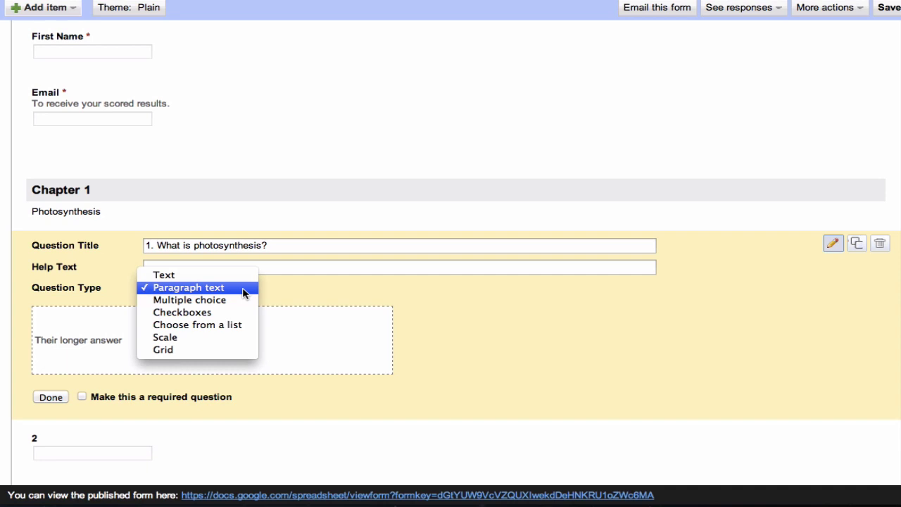
{"action": "left_click", "coordinate": [197, 316]}
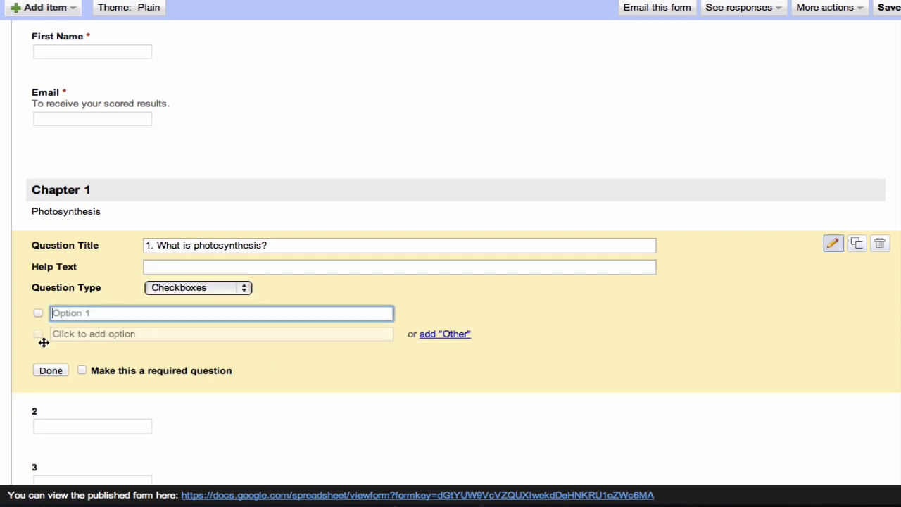
{"action": "left_click", "coordinate": [221, 294]}
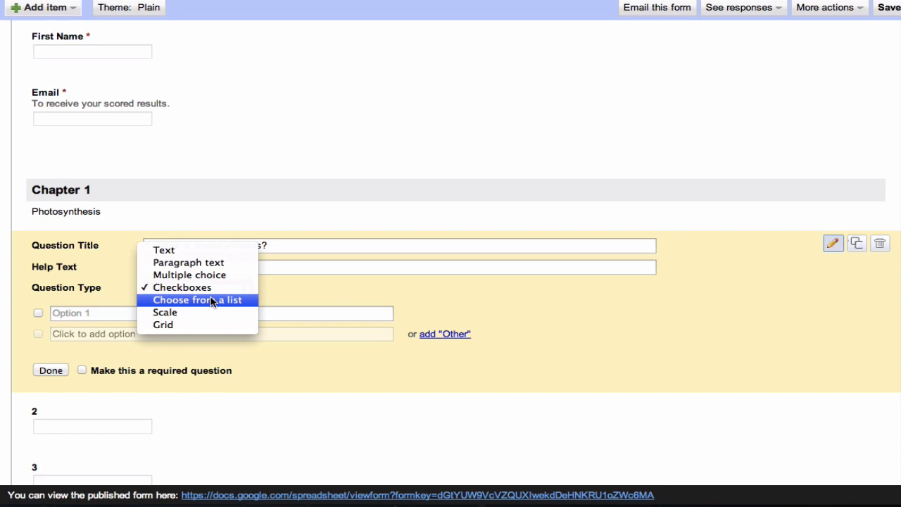
{"action": "left_click", "coordinate": [222, 299]}
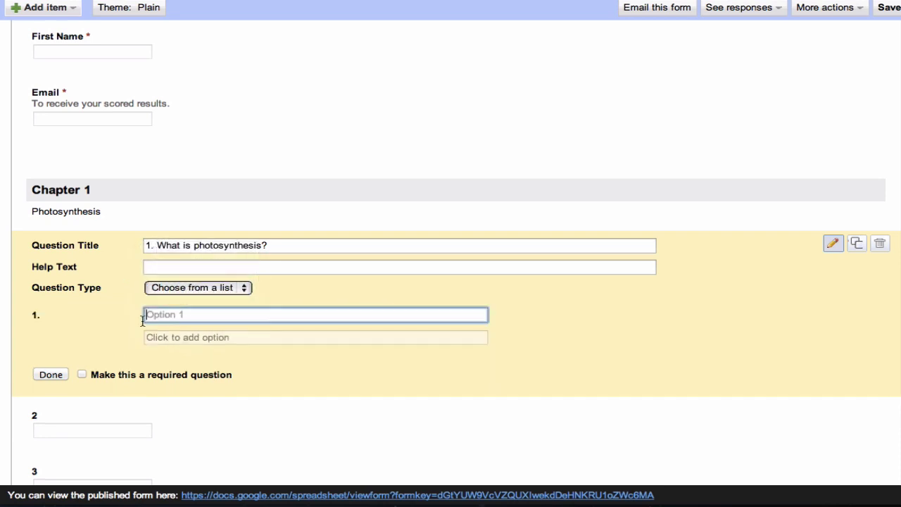
{"action": "left_click", "coordinate": [226, 290]}
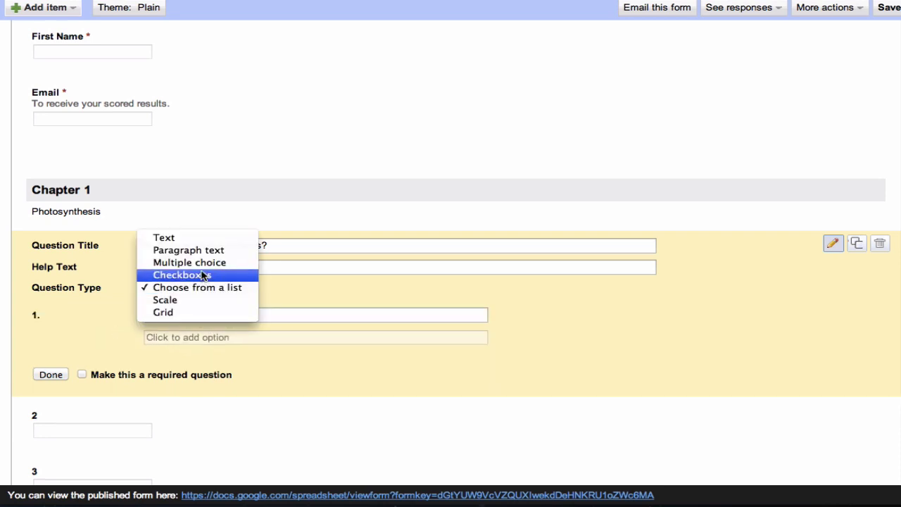
{"action": "left_click", "coordinate": [232, 250]}
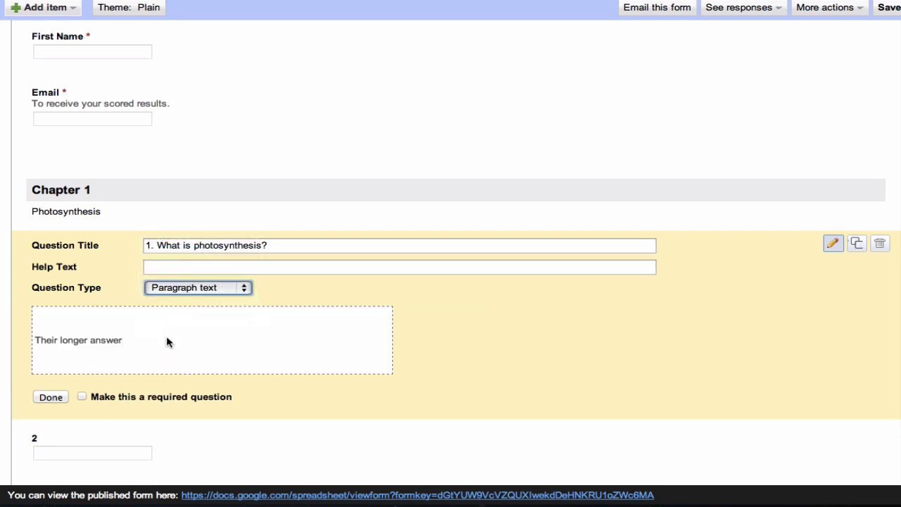
{"action": "left_click", "coordinate": [55, 397]}
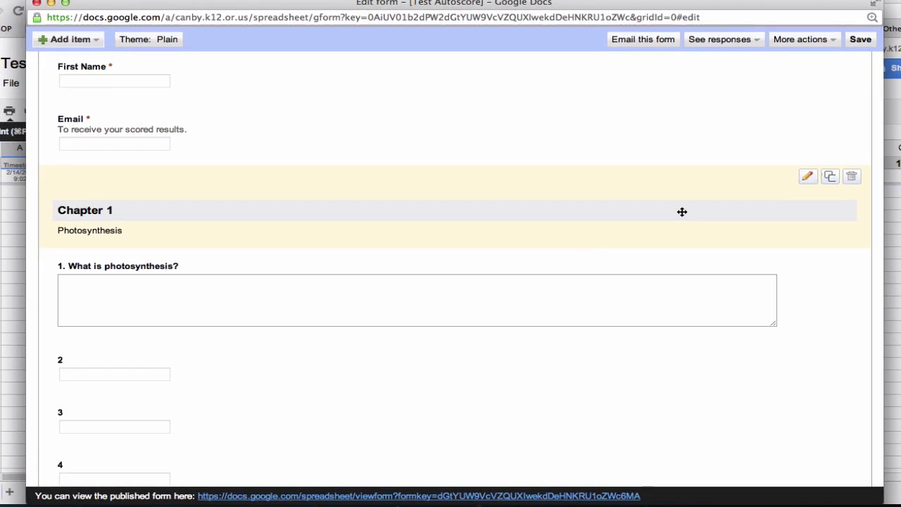
- Save the form edits and scroll through the live Test Autoscore form
{"action": "left_click", "coordinate": [856, 40]}
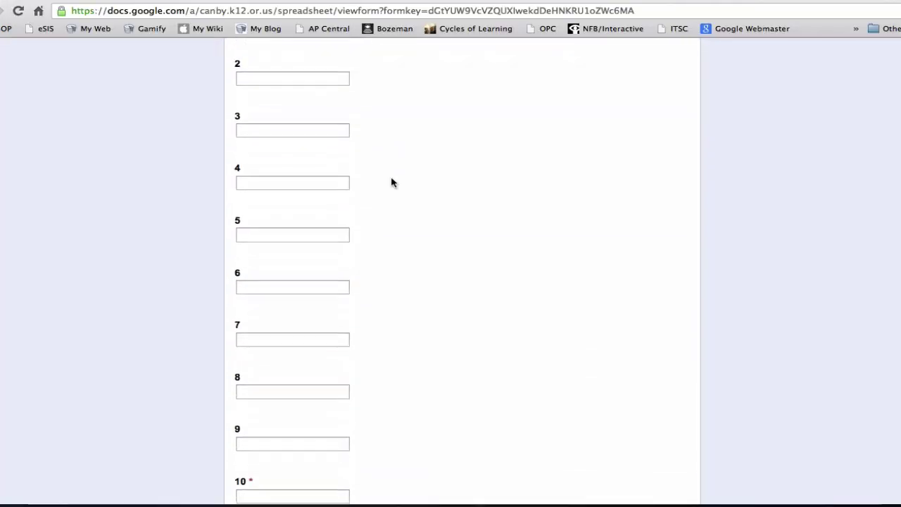
{"action": "scroll", "coordinate": [392, 183], "scroll_direction": "up", "scroll_amount": 7}
{"action": "scroll", "coordinate": [392, 183], "scroll_direction": "down", "scroll_amount": 2}
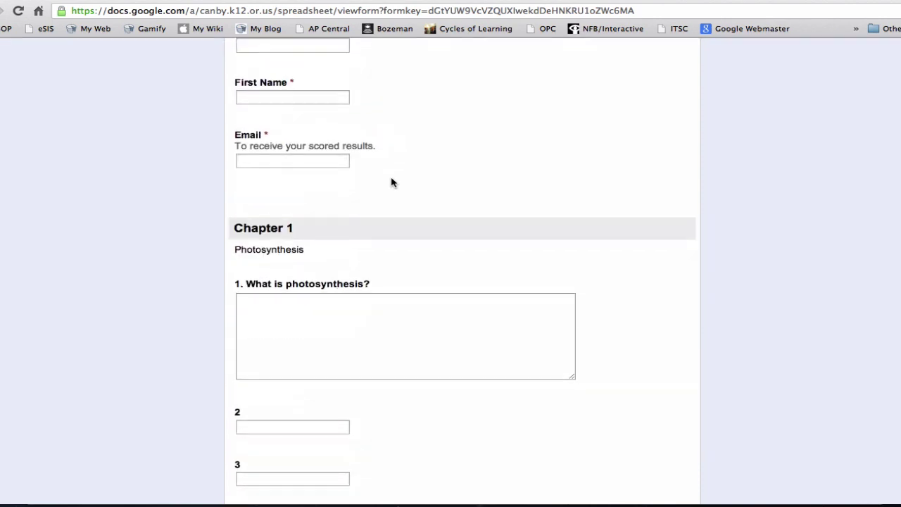
{"action": "scroll", "coordinate": [392, 183], "scroll_direction": "up", "scroll_amount": 2}
{"action": "scroll", "coordinate": [392, 183], "scroll_direction": "down", "scroll_amount": 7}
{"action": "scroll", "coordinate": [392, 181], "scroll_direction": "down", "scroll_amount": 2}
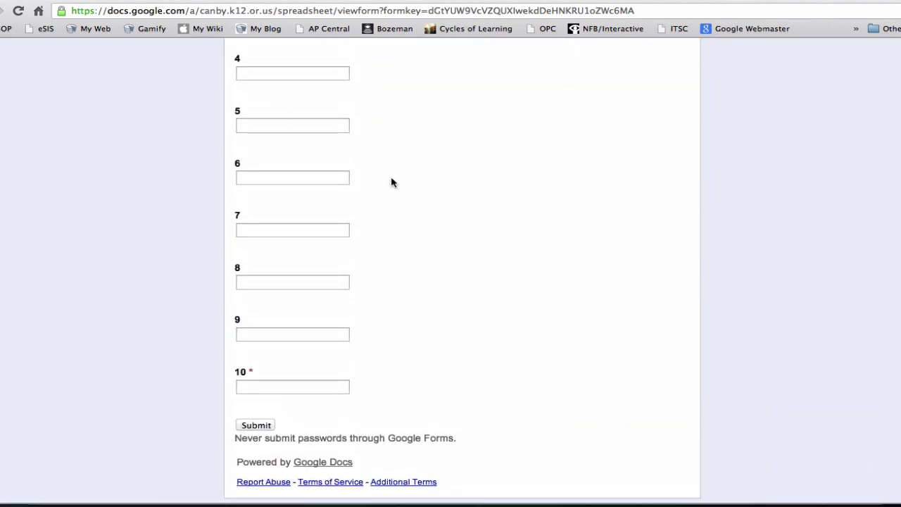
{"action": "scroll", "coordinate": [391, 181], "scroll_direction": "up", "scroll_amount": 8}
{"action": "scroll", "coordinate": [483, 204], "scroll_direction": "down", "scroll_amount": 3}
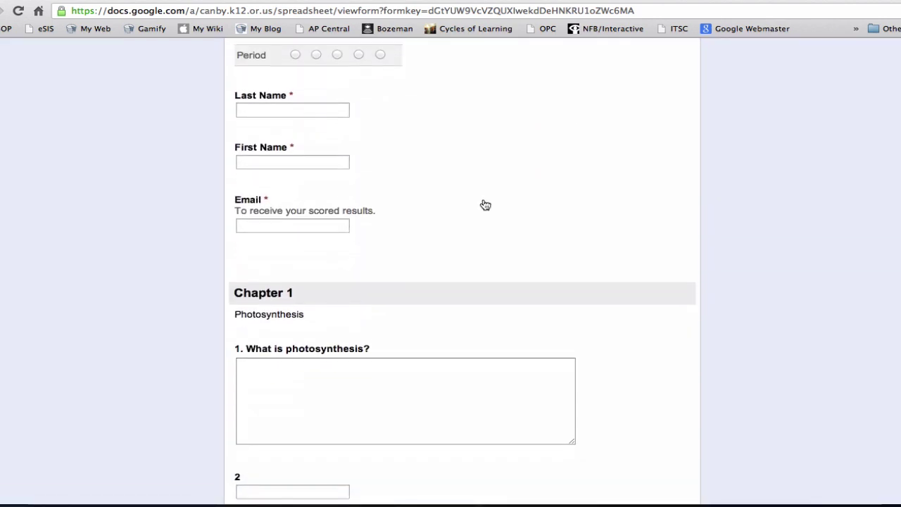
{"action": "scroll", "coordinate": [483, 204], "scroll_direction": "up", "scroll_amount": 3}
{"action": "scroll", "coordinate": [483, 204], "scroll_direction": "down", "scroll_amount": 2}
{"action": "scroll", "coordinate": [483, 204], "scroll_direction": "down", "scroll_amount": 2}
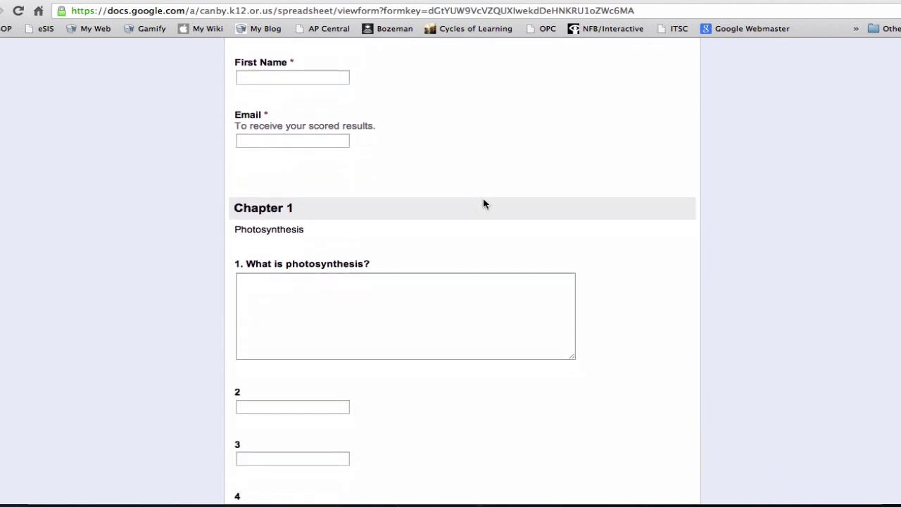
{"action": "scroll", "coordinate": [483, 204], "scroll_direction": "up", "scroll_amount": 3}
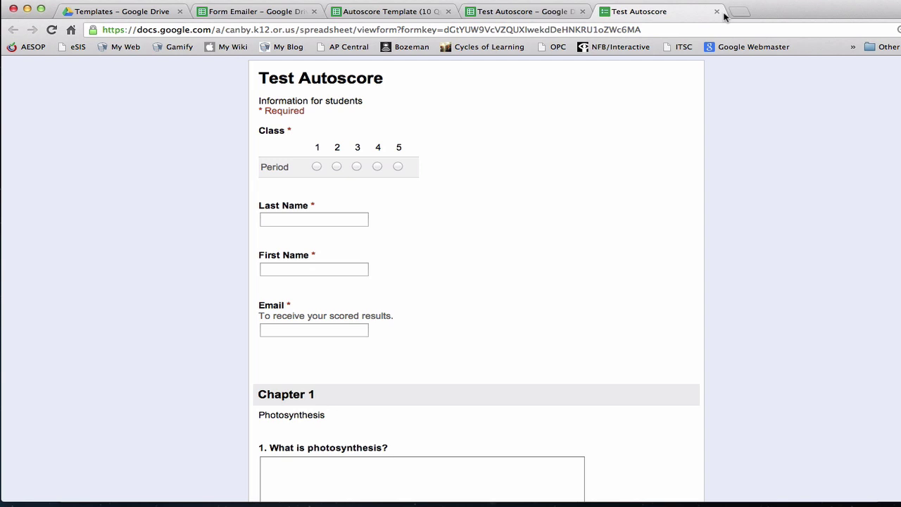
- Switch between the responses spreadsheet and live form tabs, ending on the spreadsheet
{"action": "left_click", "coordinate": [528, 13]}
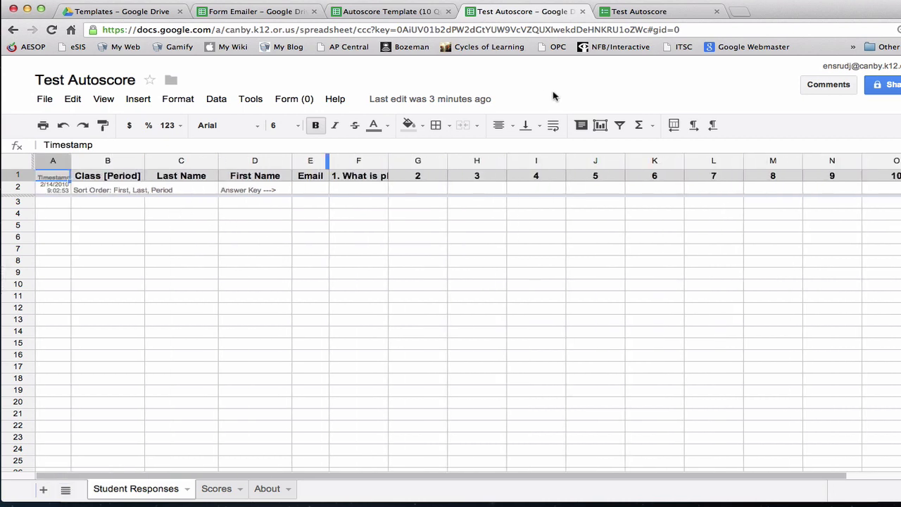
{"action": "left_click", "coordinate": [637, 12]}
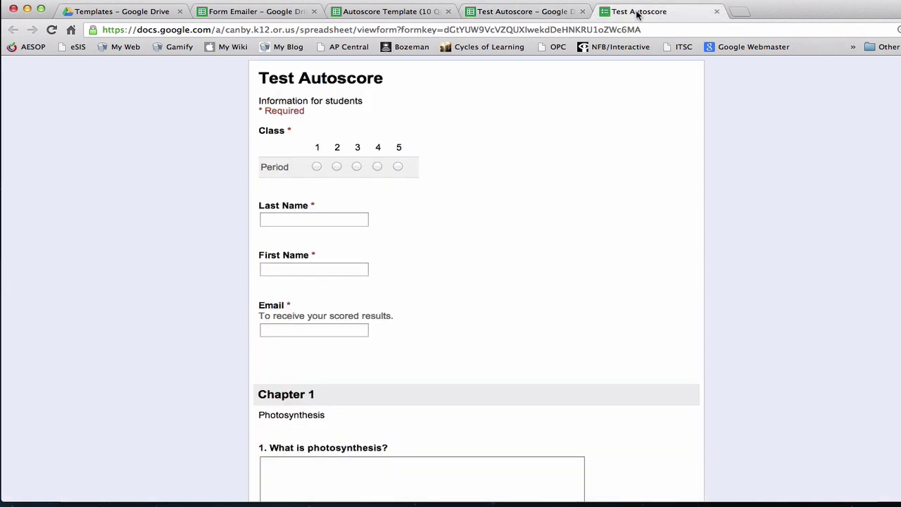
{"action": "left_click", "coordinate": [519, 13]}
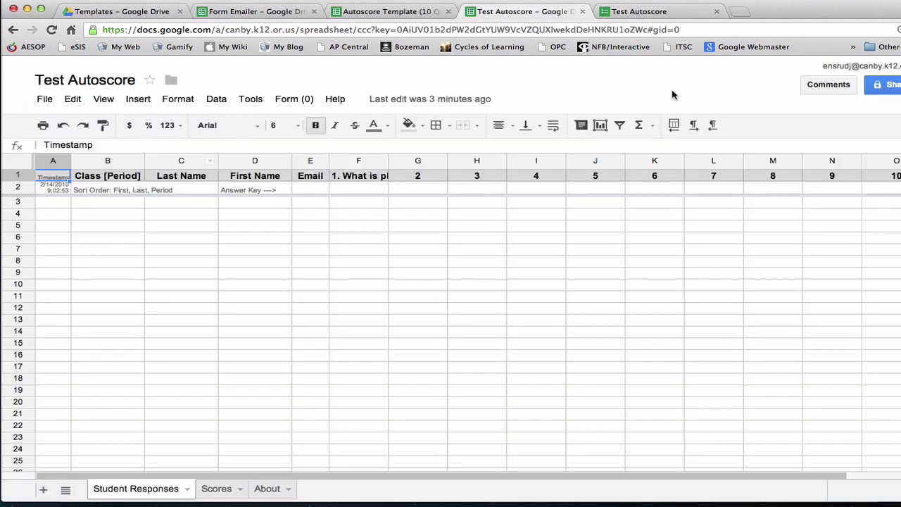
- Begin a test response with Class period 1, Last Name 'Test' and a test e-mail address
{"action": "left_click", "coordinate": [672, 13]}
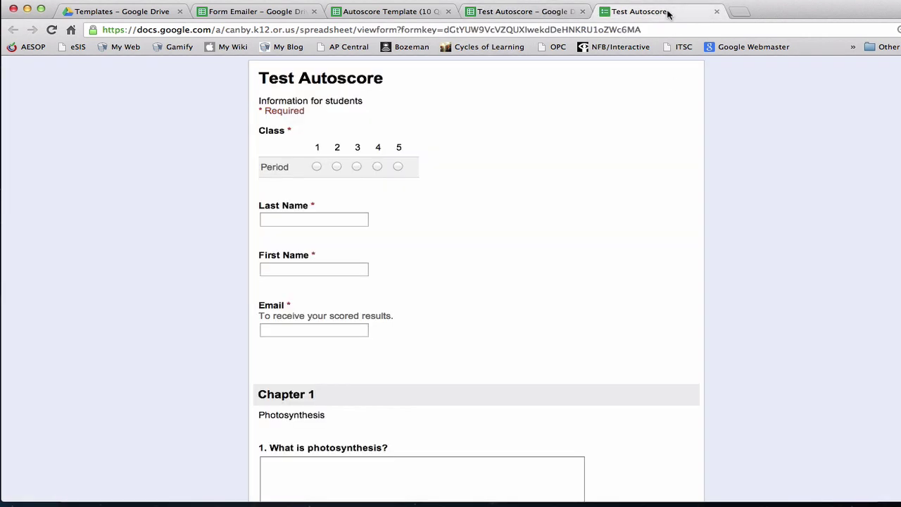
{"action": "left_click", "coordinate": [316, 167]}
{"action": "left_click", "coordinate": [301, 214]}
{"action": "type", "text": "Test"}
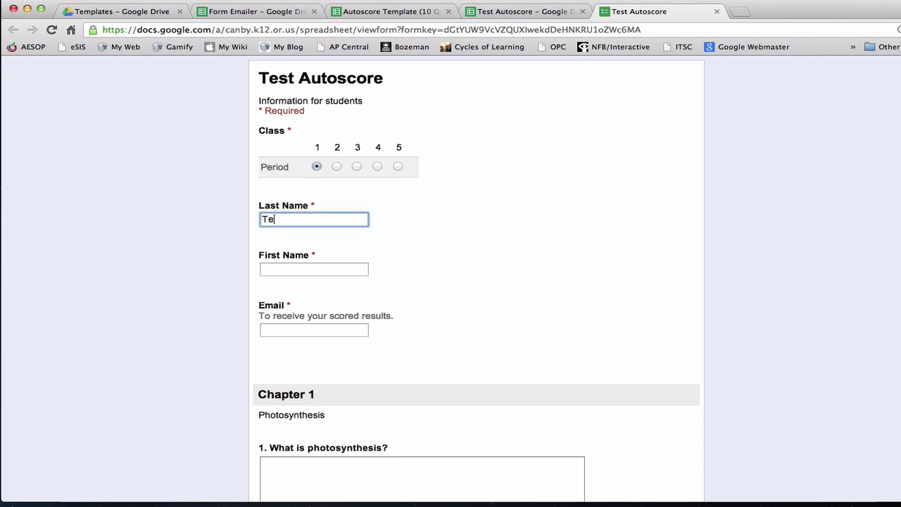
{"action": "key", "text": "Tab"}
{"action": "key", "text": "Tab"}
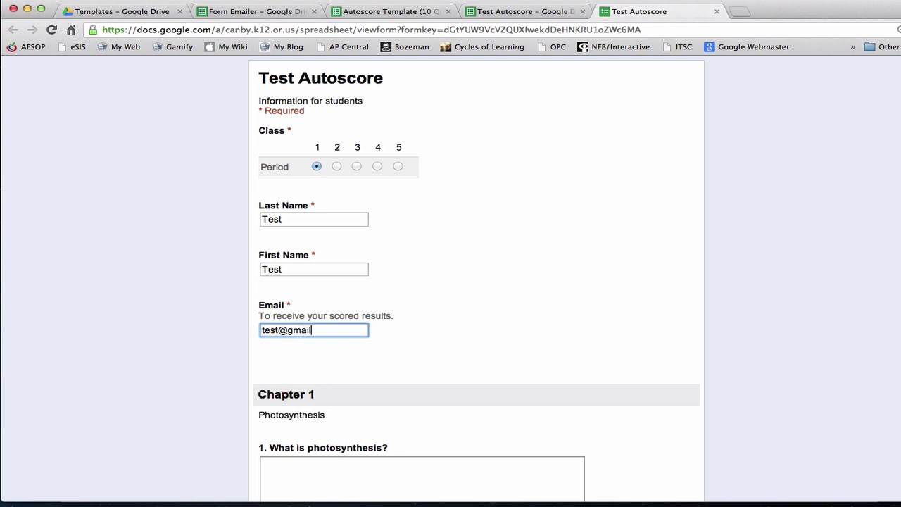
{"action": "type", "text": "test@gmail.com"}
{"action": "key", "text": "Tab"}
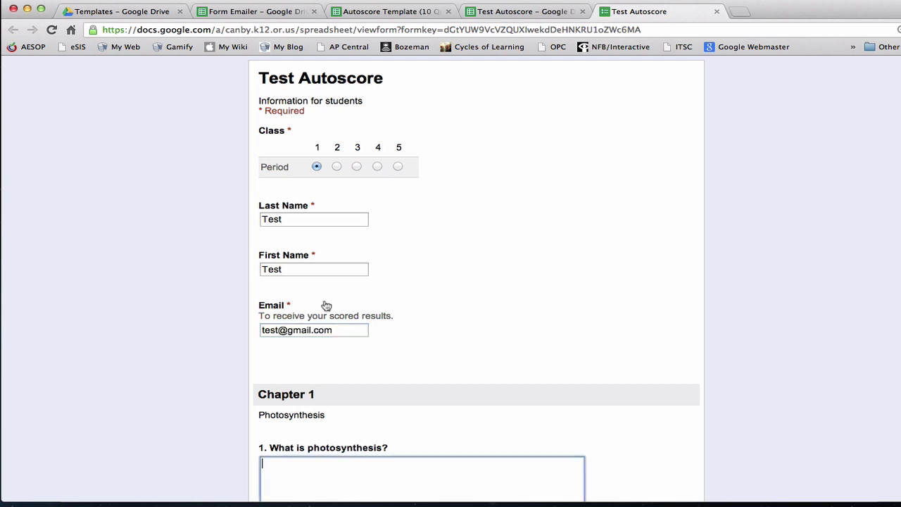
- Answer question 1 about using sunlight to make sugars, answer question 10 'na', and submit
{"action": "scroll", "coordinate": [325, 304], "scroll_direction": "down", "scroll_amount": 5}
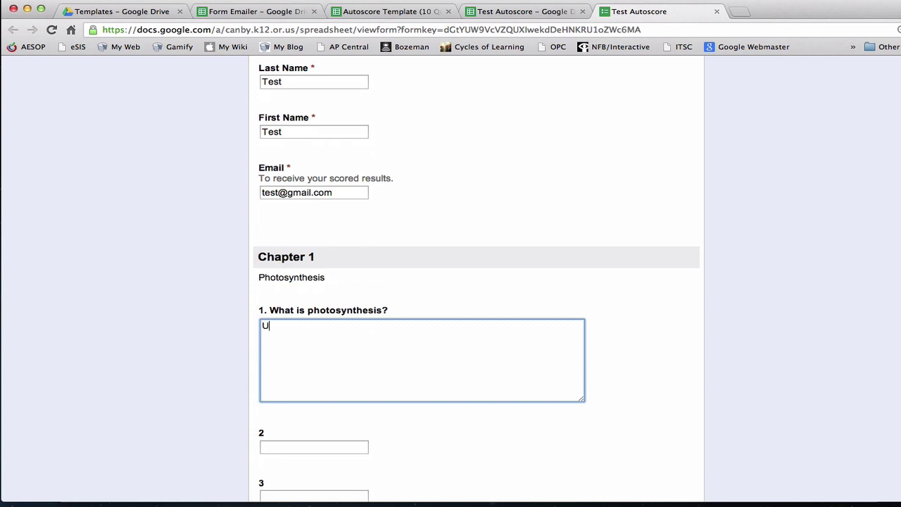
{"action": "type", "text": "Using the enre"}
{"action": "type", "text": "gy in sunlight to con"}
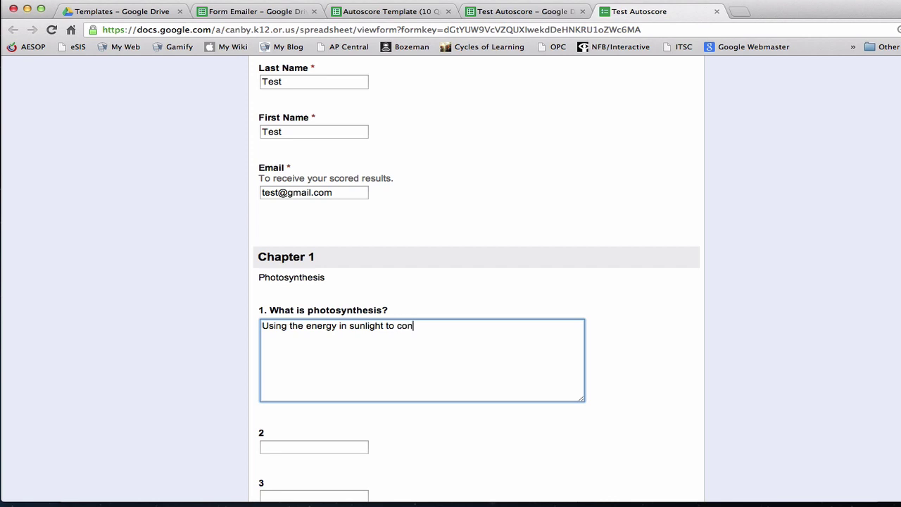
{"action": "type", "text": "vert water and carbon dioxide"}
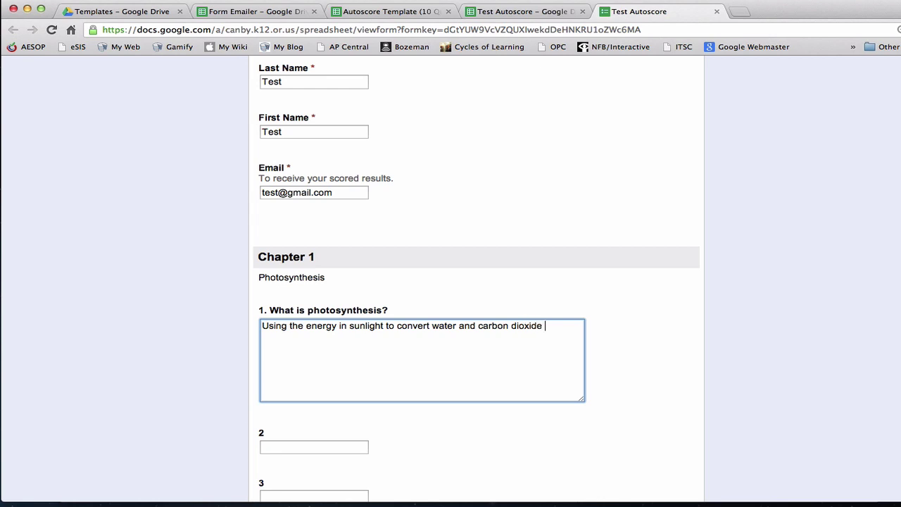
{"action": "type", "text": " into sugars."}
{"action": "scroll", "coordinate": [374, 418], "scroll_direction": "down", "scroll_amount": 10}
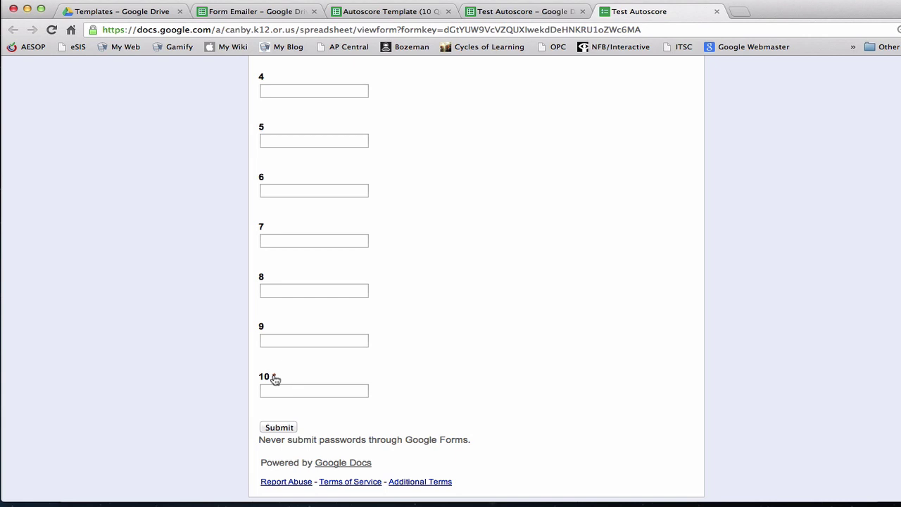
{"action": "scroll", "coordinate": [312, 376], "scroll_direction": "up", "scroll_amount": 5}
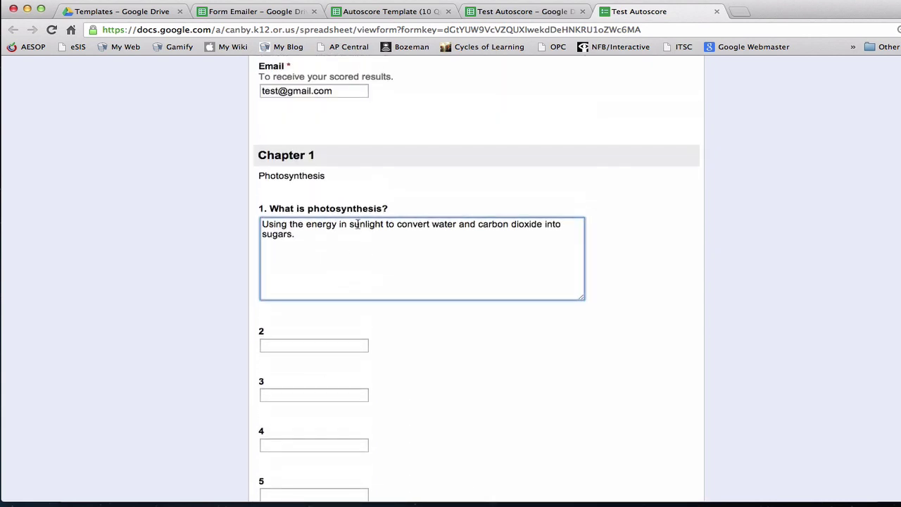
{"action": "scroll", "coordinate": [351, 241], "scroll_direction": "down", "scroll_amount": 3}
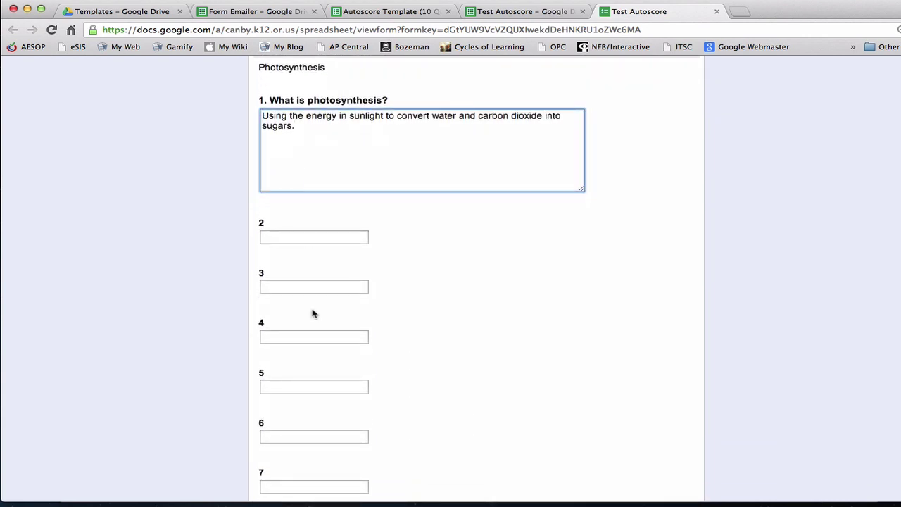
{"action": "scroll", "coordinate": [323, 342], "scroll_direction": "down", "scroll_amount": 1}
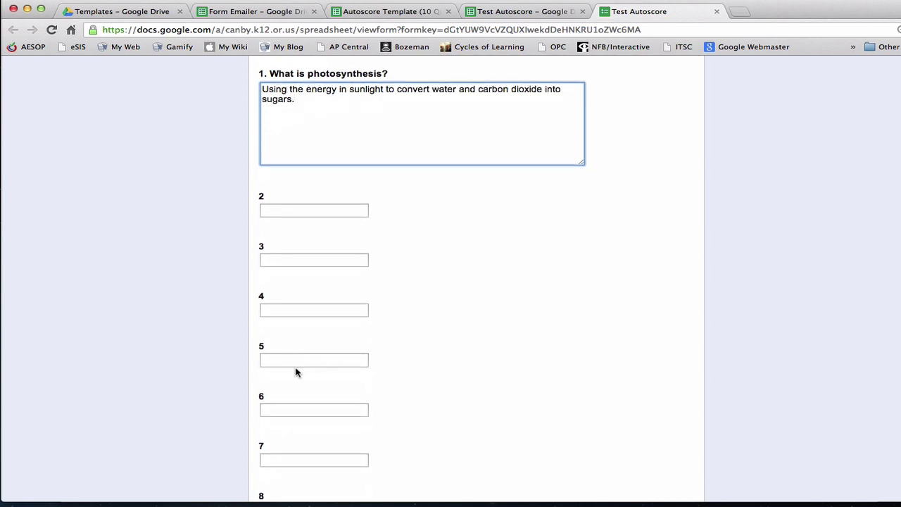
{"action": "scroll", "coordinate": [294, 359], "scroll_direction": "down", "scroll_amount": 6}
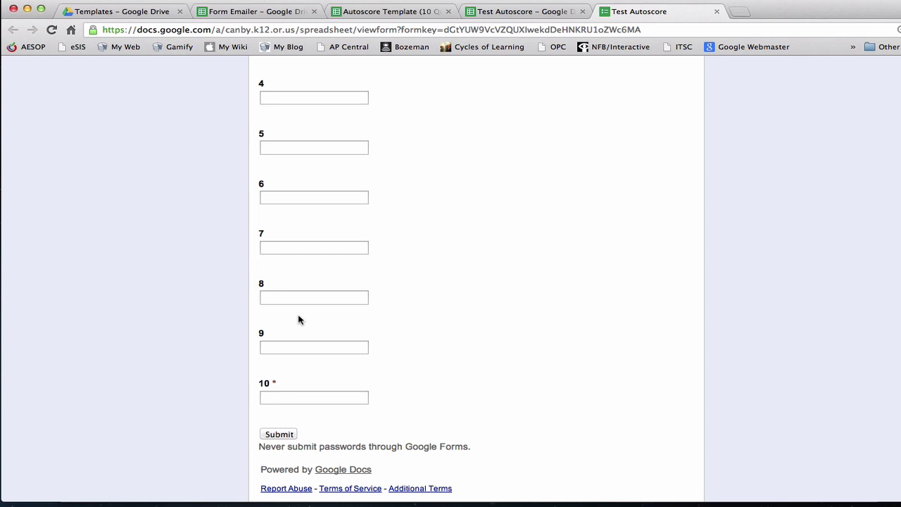
{"action": "left_click", "coordinate": [281, 396]}
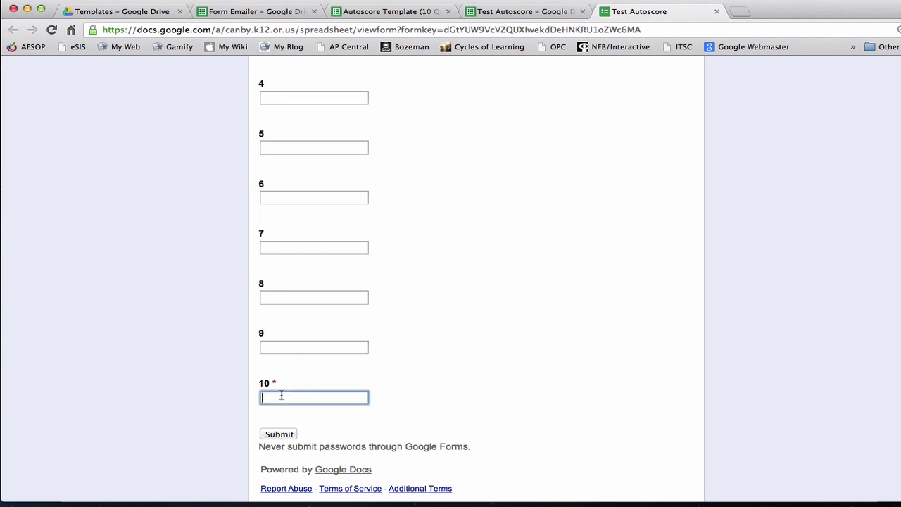
{"action": "type", "text": "na"}
{"action": "left_click", "coordinate": [279, 434]}
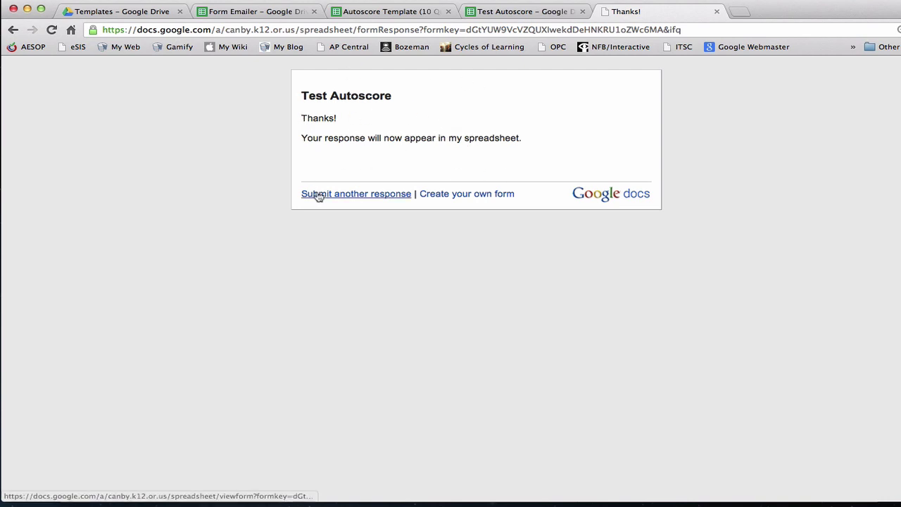
- View the new test response in row 3 of the Student Responses sheet
{"action": "left_click", "coordinate": [503, 16]}
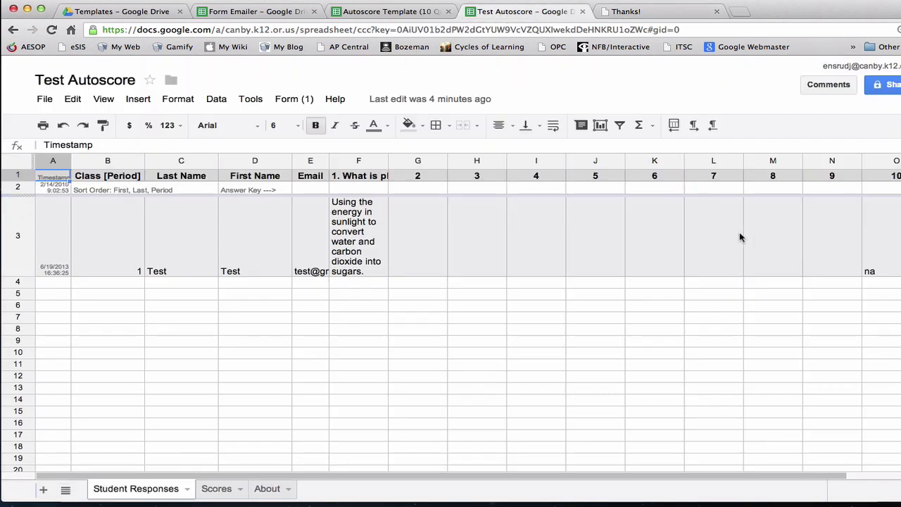
{"action": "scroll", "coordinate": [739, 238], "scroll_direction": "right", "scroll_amount": 1}
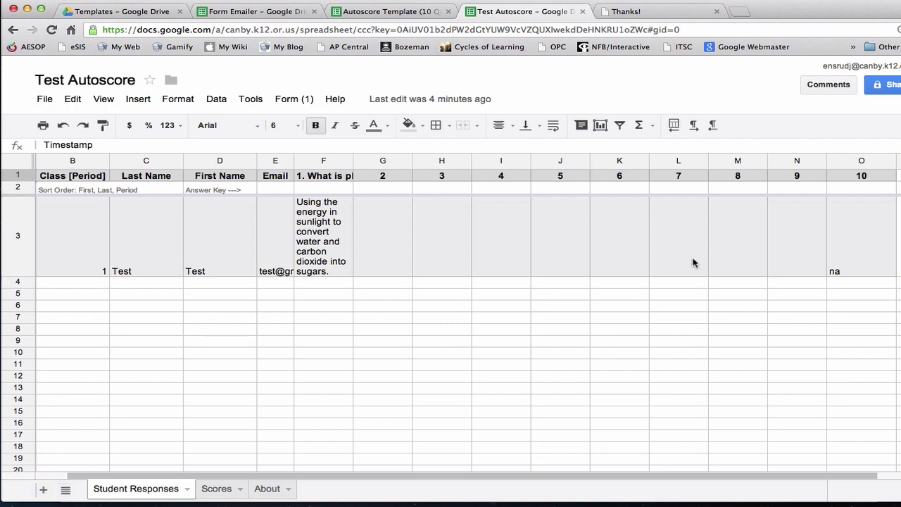
{"action": "scroll", "coordinate": [493, 266], "scroll_direction": "left", "scroll_amount": 1}
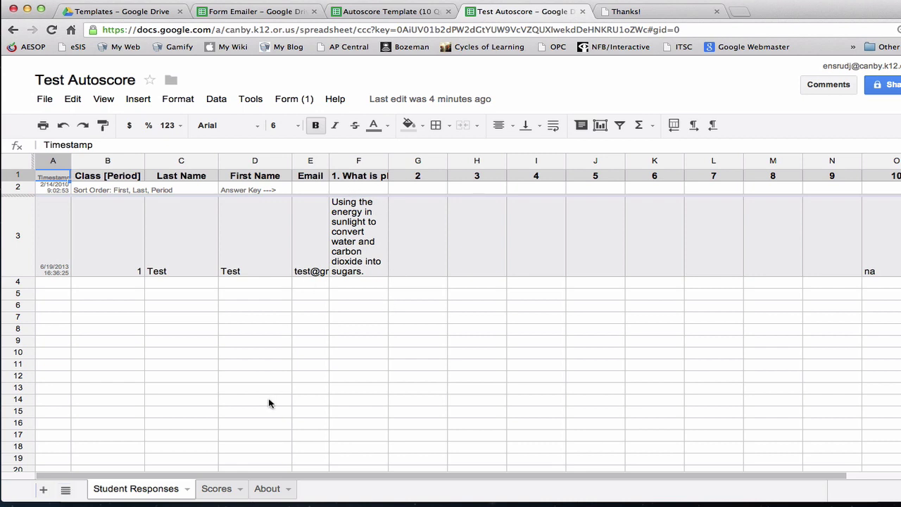
- Enter 'sun' as the question 1 answer key in cell F2 of Student Responses
{"action": "left_click", "coordinate": [350, 188]}
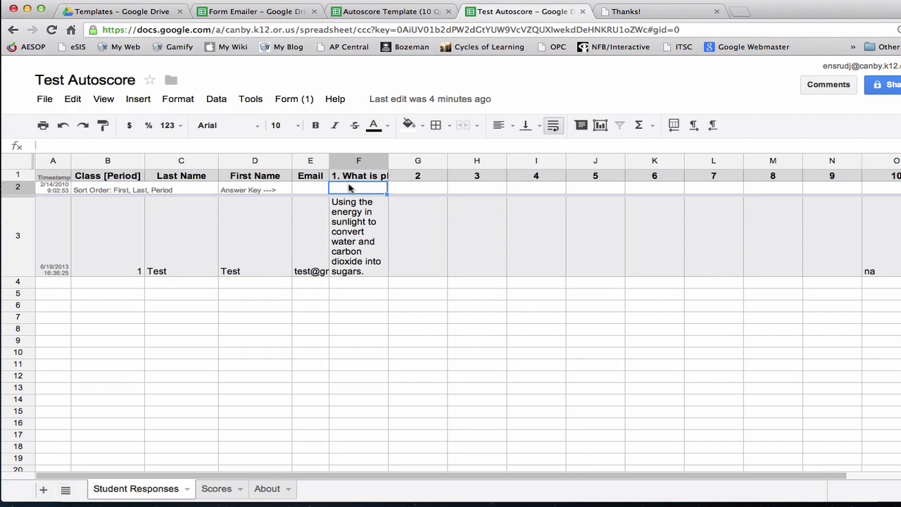
{"action": "type", "text": "sunlight"}
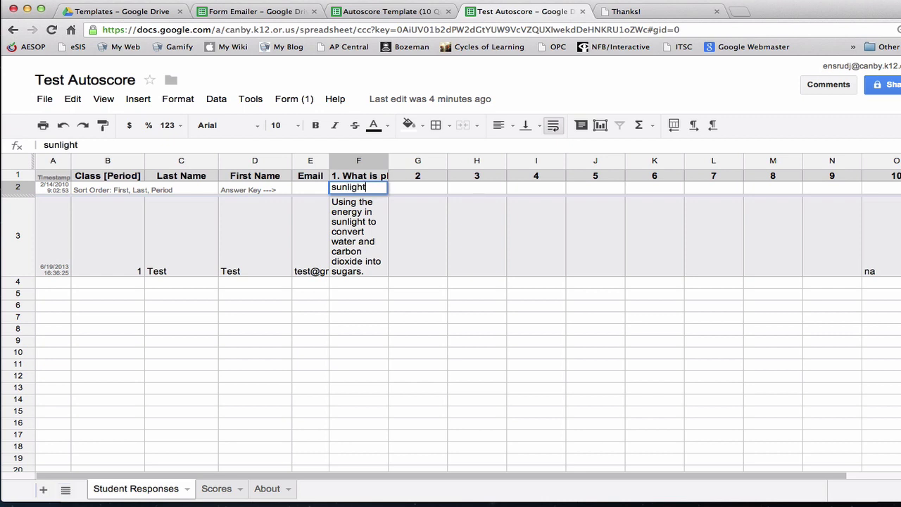
{"action": "key", "text": "BackSpace"}
{"action": "key", "text": "BackSpace"}
{"action": "key", "text": "BackSpace"}
{"action": "key", "text": "BackSpace"}
{"action": "key", "text": "BackSpace"}
{"action": "left_click", "coordinate": [366, 290]}
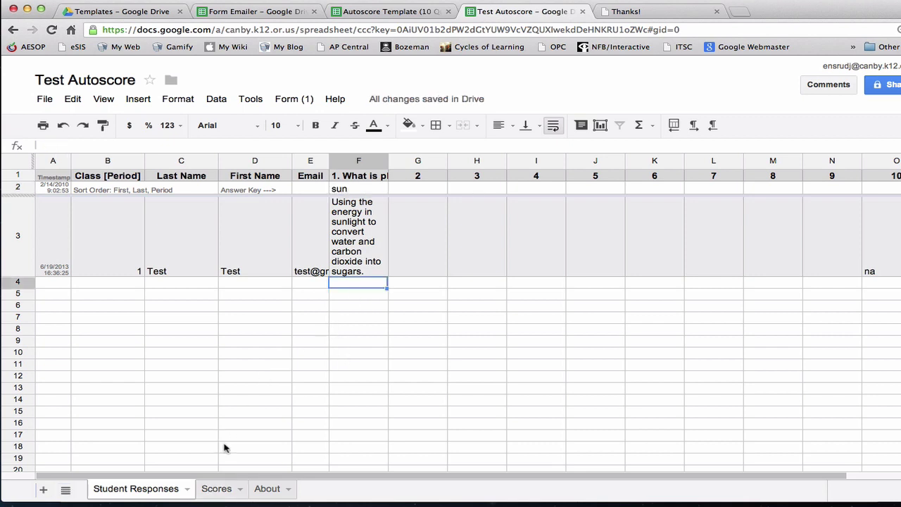
- On the Scores sheet, check F3's IF(ISNUMBER(SEARCH())) formula crediting question 1, then F6
{"action": "left_click", "coordinate": [216, 488]}
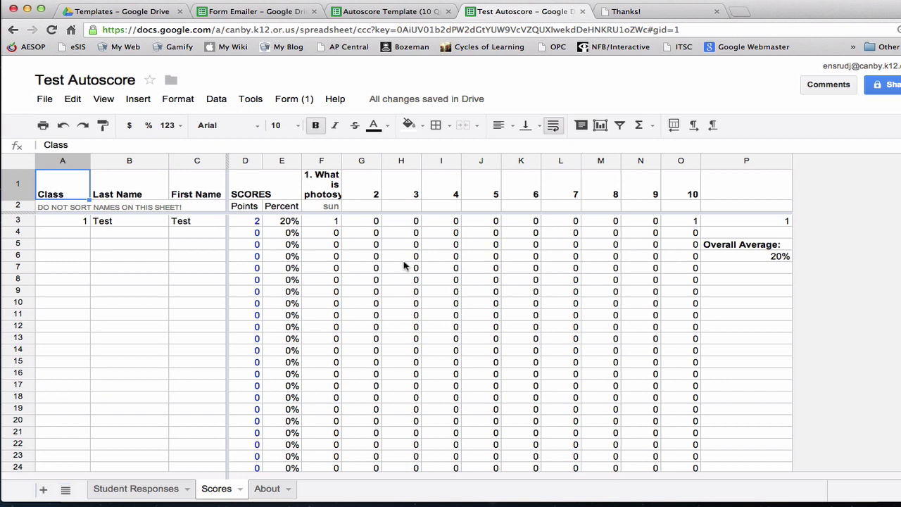
{"action": "left_click", "coordinate": [331, 224]}
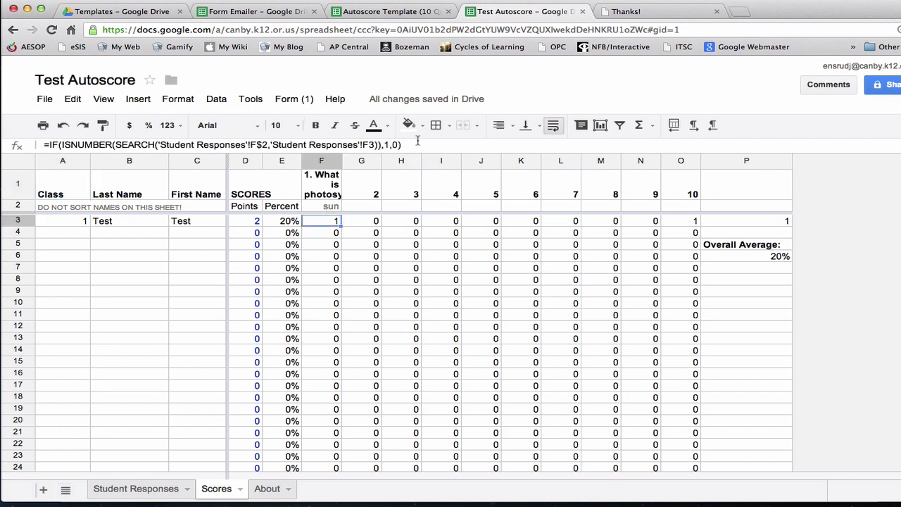
{"action": "left_click_drag", "start_coordinate": [415, 147], "coordinate": [43, 146]}
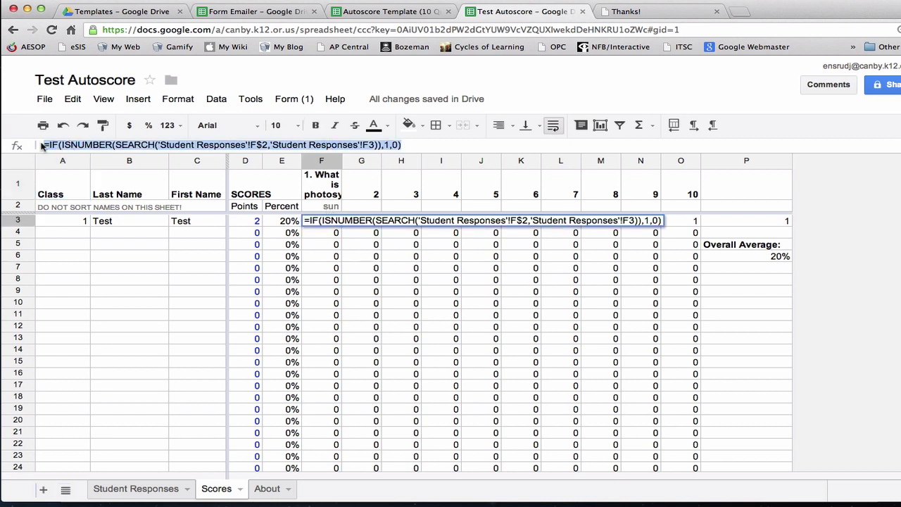
{"action": "left_click", "coordinate": [329, 256]}
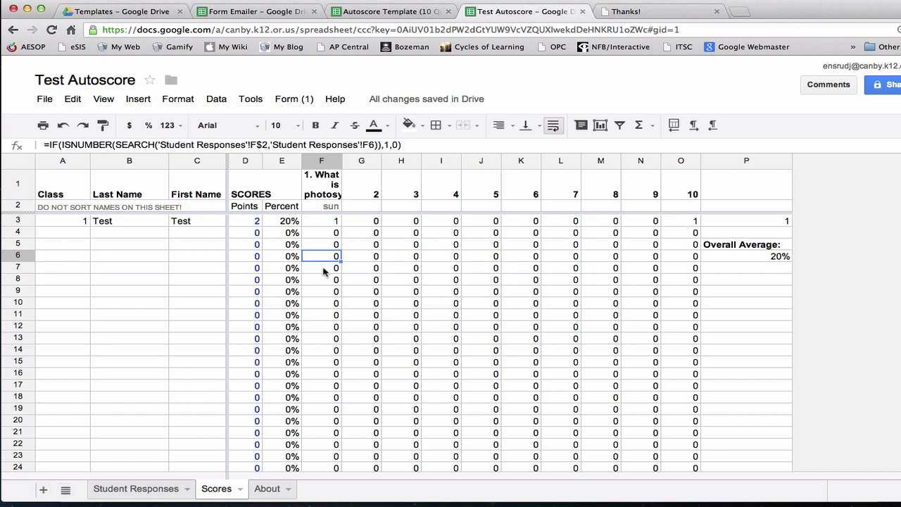
- Return to Student Responses and scroll across to review the sun key and row 3 answer
{"action": "left_click", "coordinate": [157, 492]}
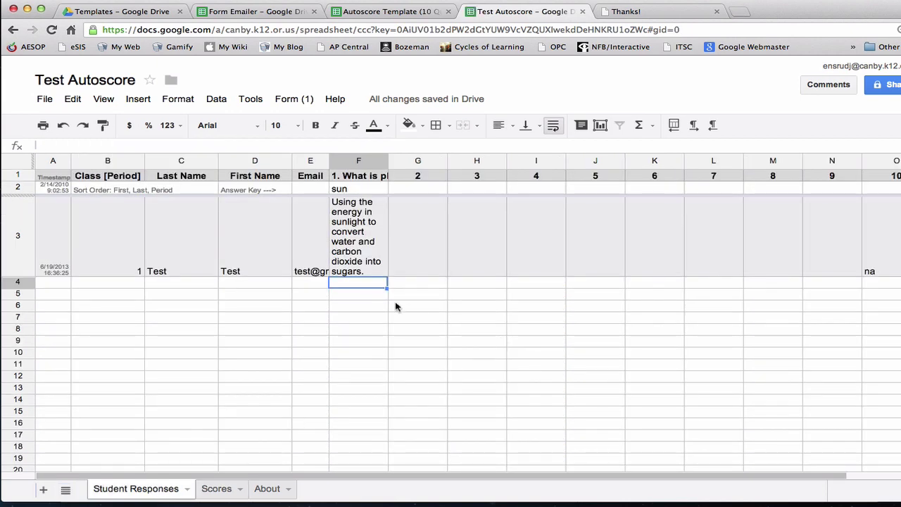
{"action": "scroll", "coordinate": [459, 286], "scroll_direction": "right", "scroll_amount": 1}
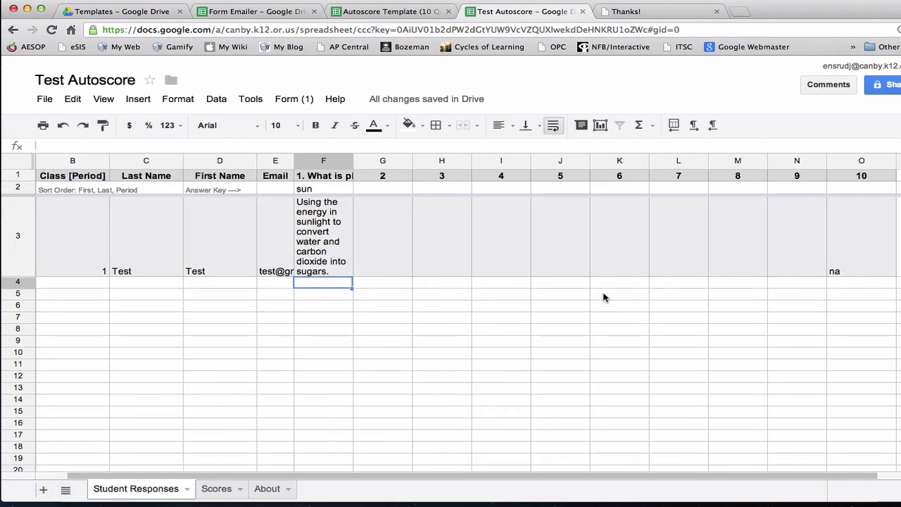
{"action": "scroll", "coordinate": [603, 297], "scroll_direction": "left", "scroll_amount": 1}
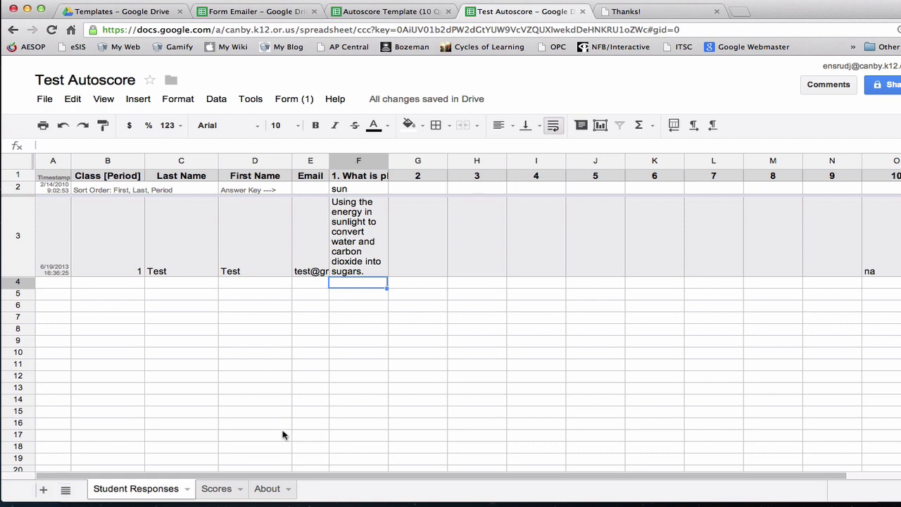
{"action": "scroll", "coordinate": [464, 379], "scroll_direction": "right", "scroll_amount": 2}
{"action": "scroll", "coordinate": [465, 379], "scroll_direction": "left", "scroll_amount": 2}
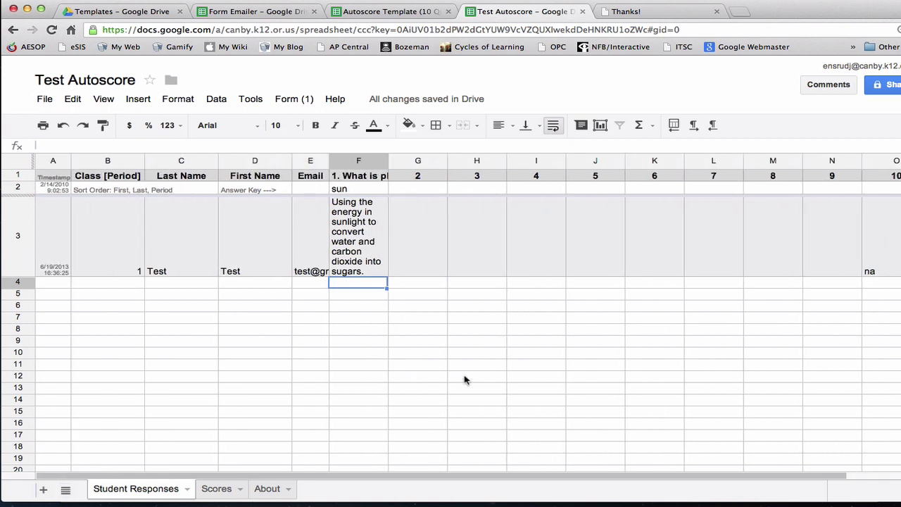